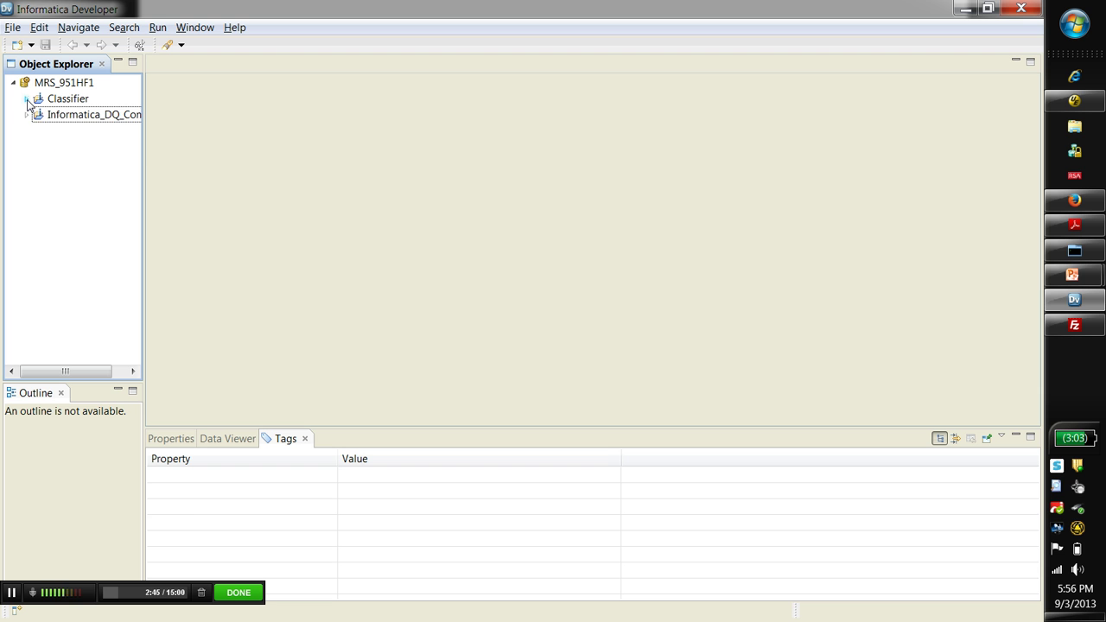
- After viewing the classi_input file, create a content set named Classification under the Classifier project
{"action": "left_click", "coordinate": [27, 99]}
{"action": "left_click", "coordinate": [88, 134]}
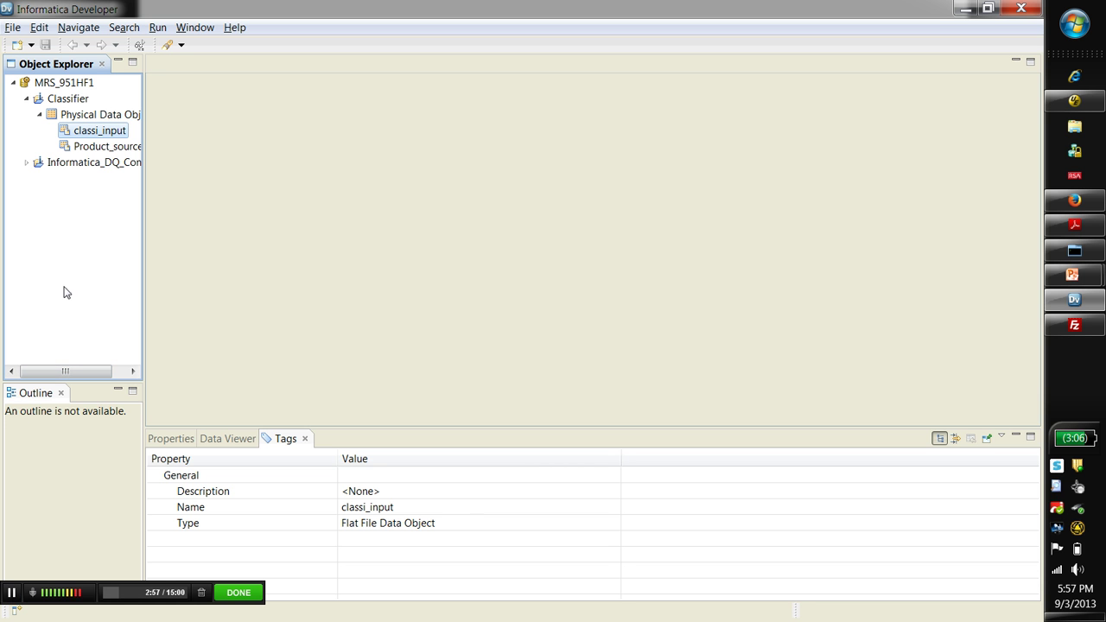
{"action": "right_click", "coordinate": [73, 103]}
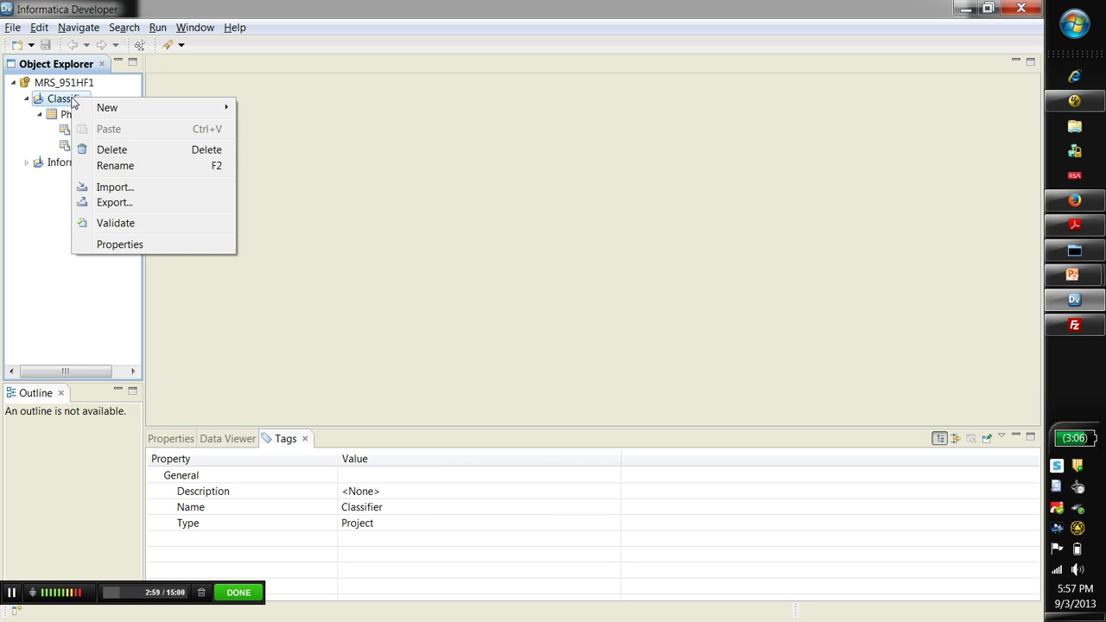
{"action": "mouse_move", "coordinate": [96, 108]}
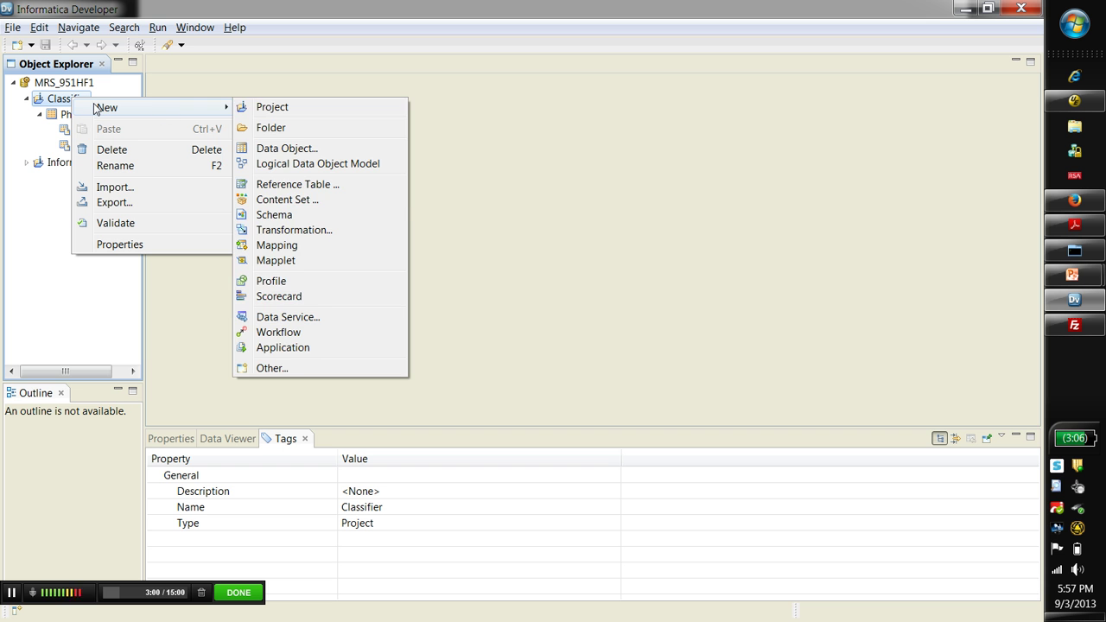
{"action": "left_click", "coordinate": [285, 200]}
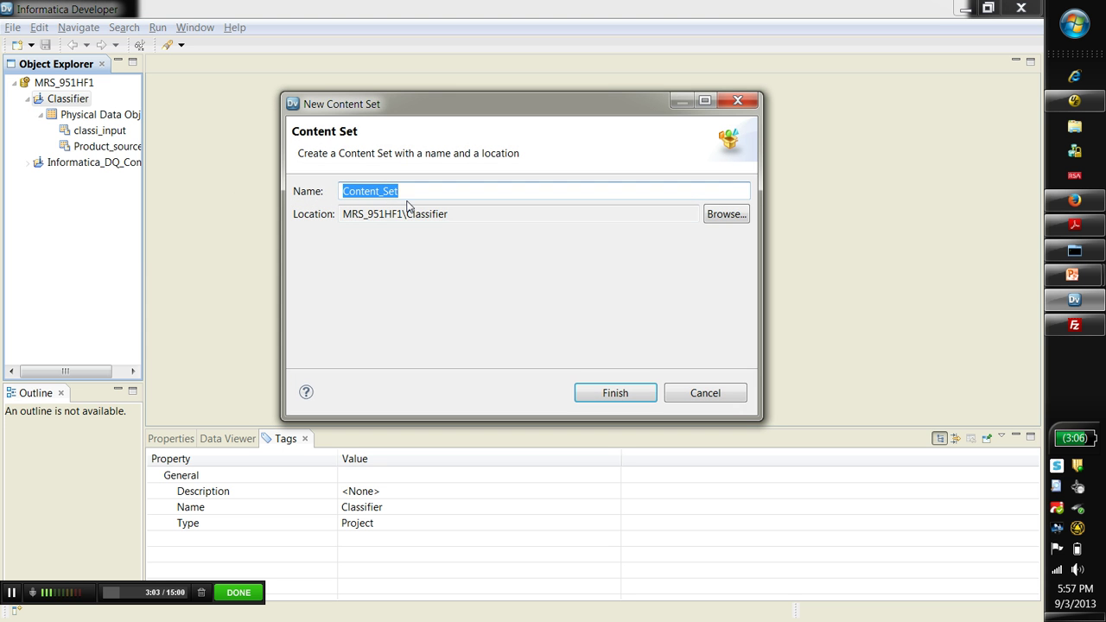
{"action": "type", "text": "C"}
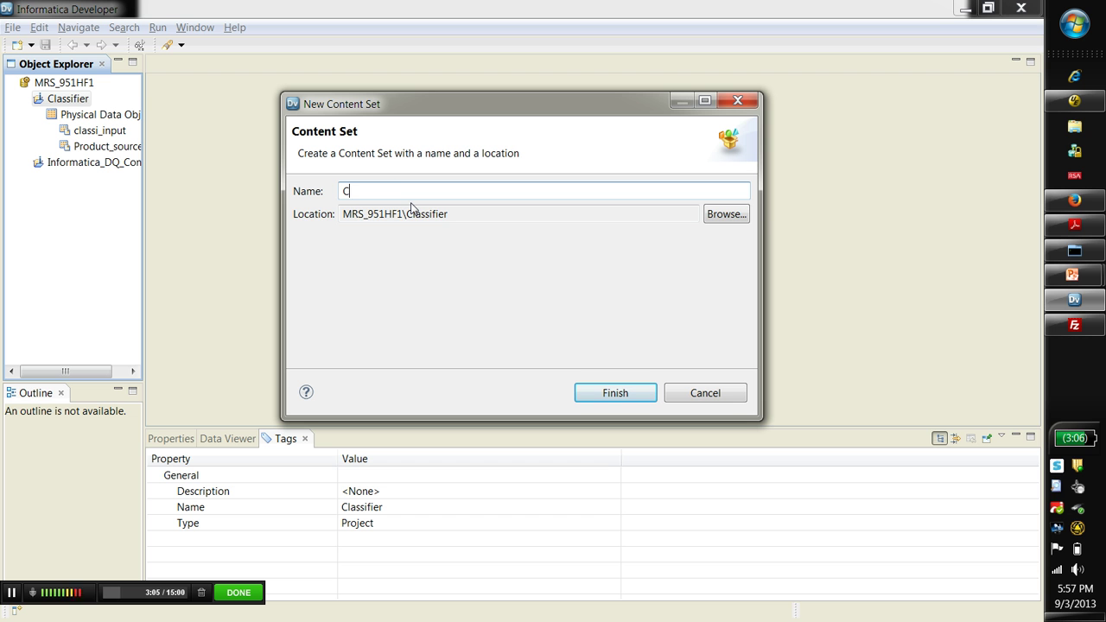
{"action": "type", "text": "lassification"}
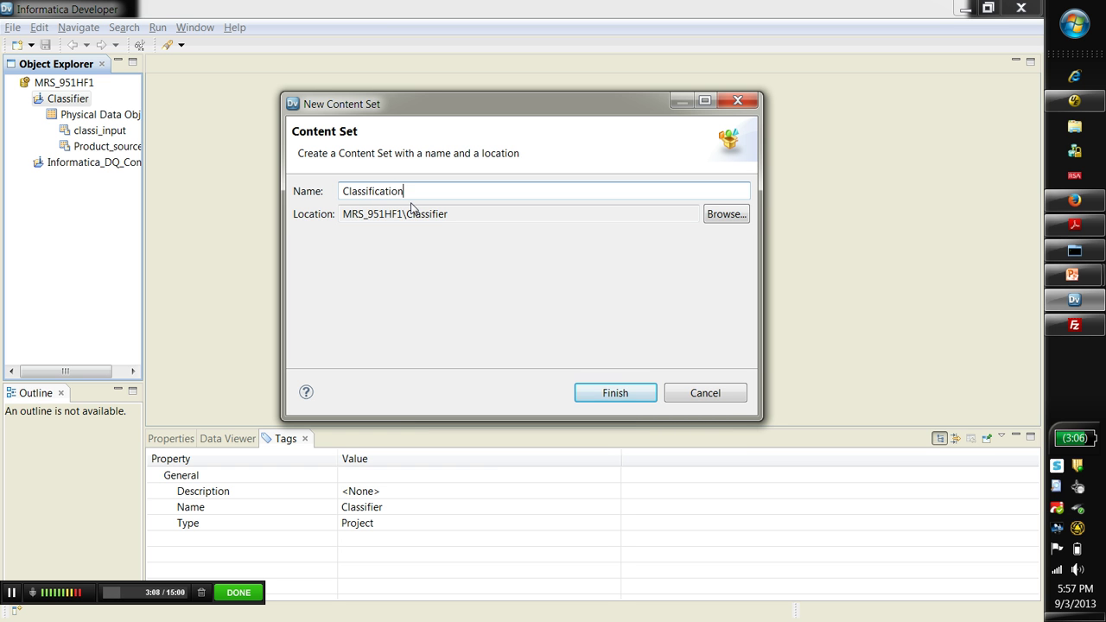
{"action": "left_click", "coordinate": [626, 395]}
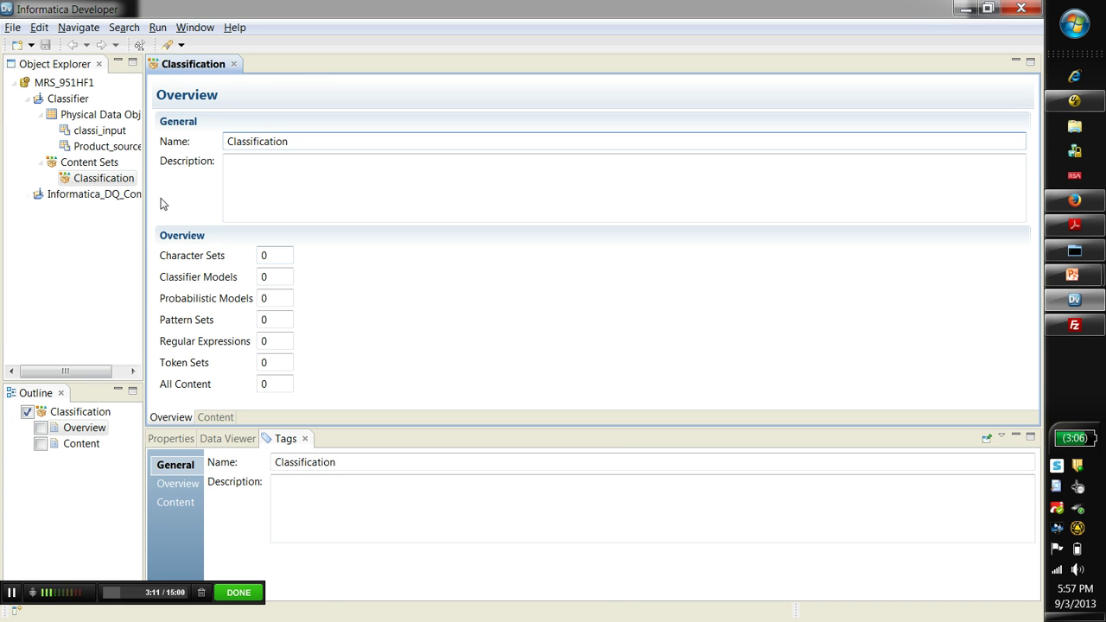
- Start a new classifier model in Classification's Content tab, using classi_input as its data object
{"action": "left_click", "coordinate": [119, 179]}
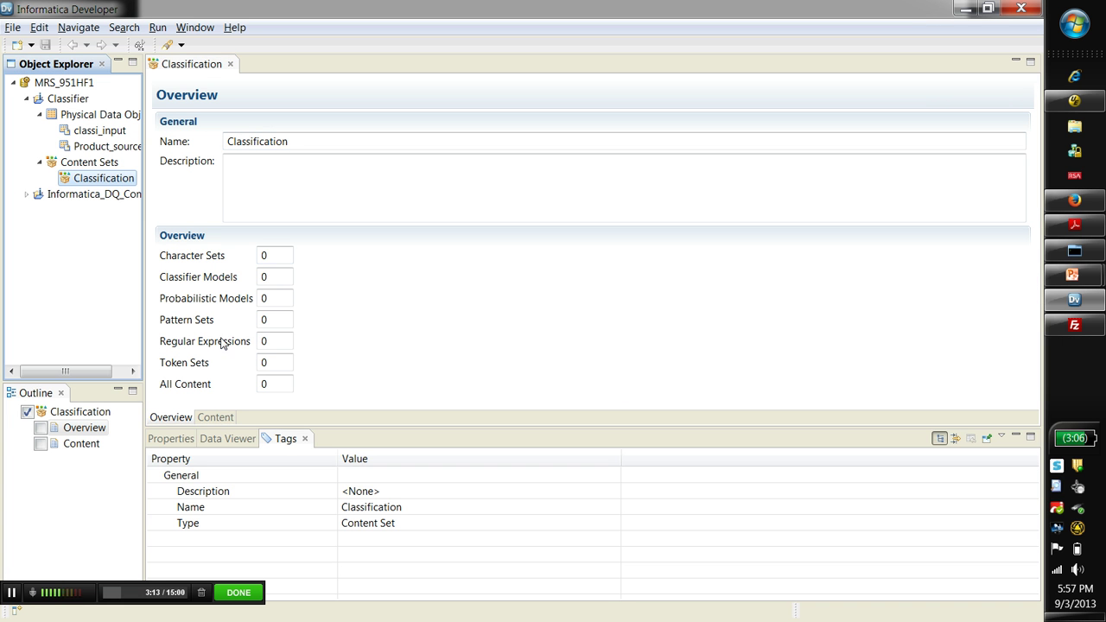
{"action": "left_click", "coordinate": [215, 417]}
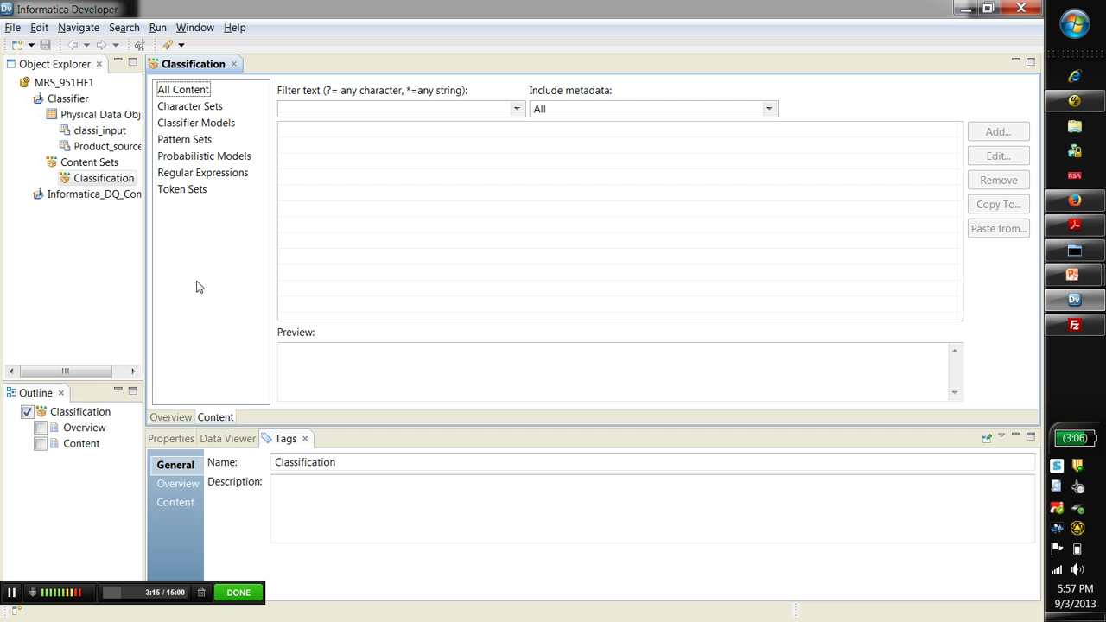
{"action": "left_click", "coordinate": [201, 129]}
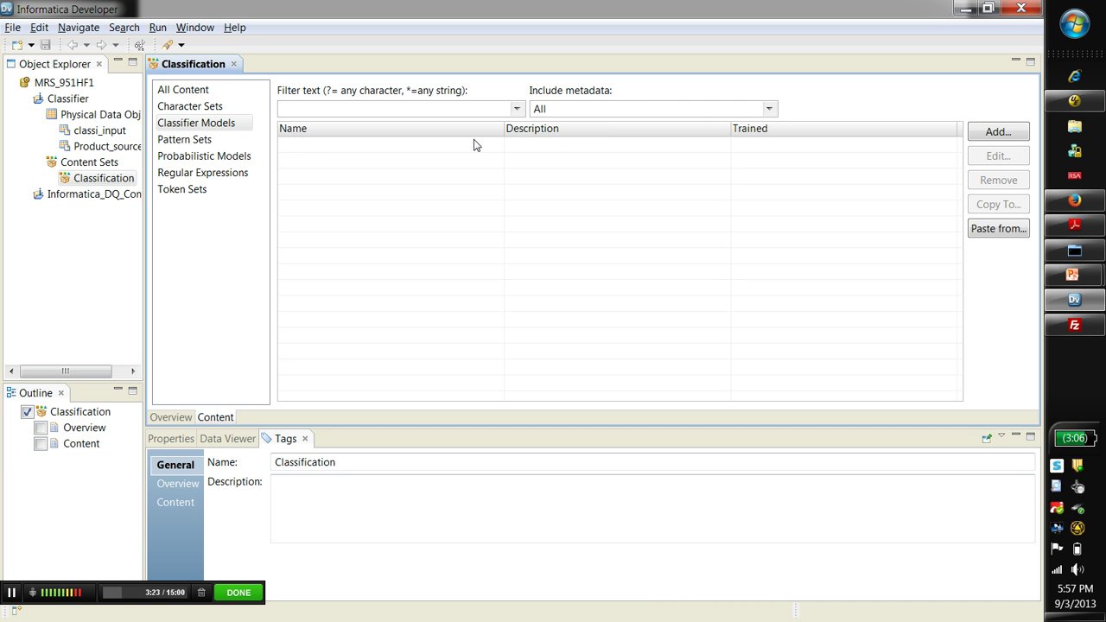
{"action": "left_click", "coordinate": [995, 132]}
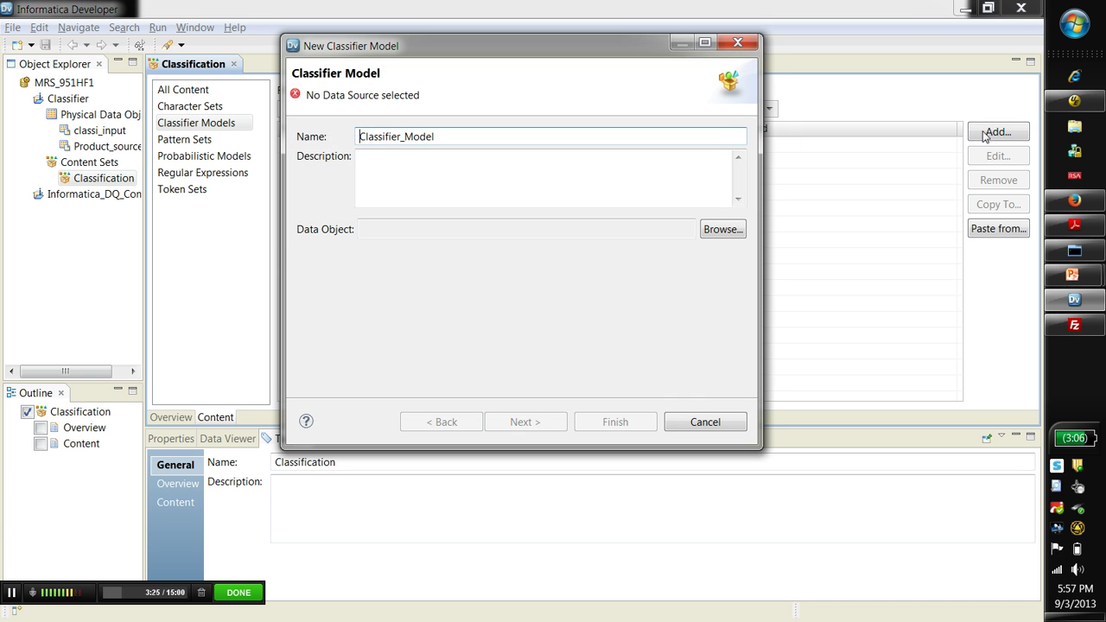
{"action": "left_click", "coordinate": [703, 232]}
{"action": "left_click", "coordinate": [441, 140]}
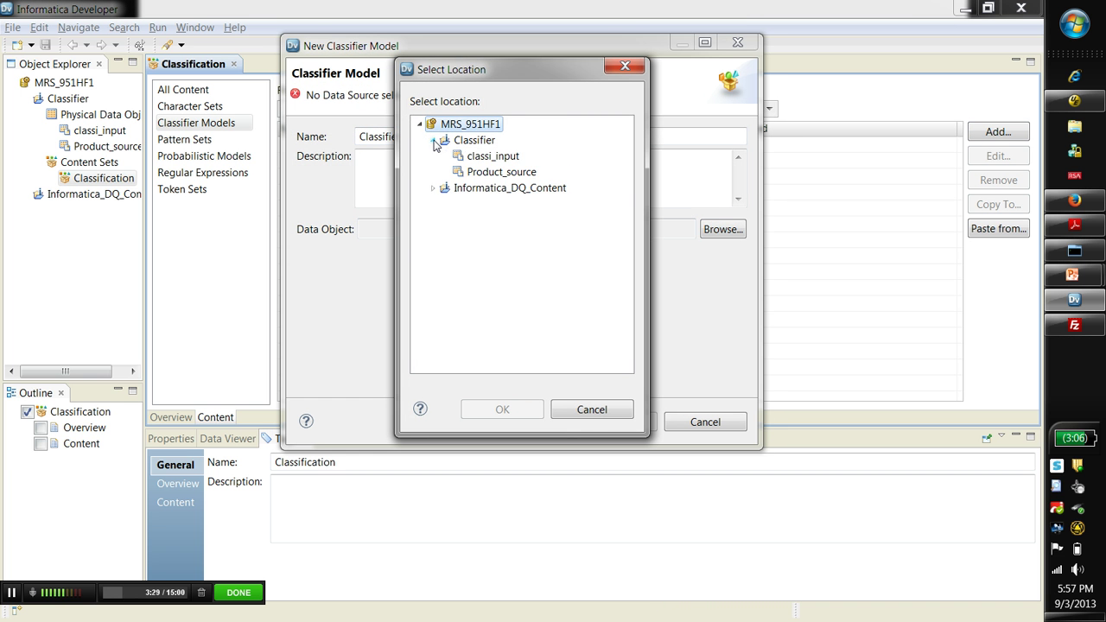
{"action": "left_click", "coordinate": [474, 157]}
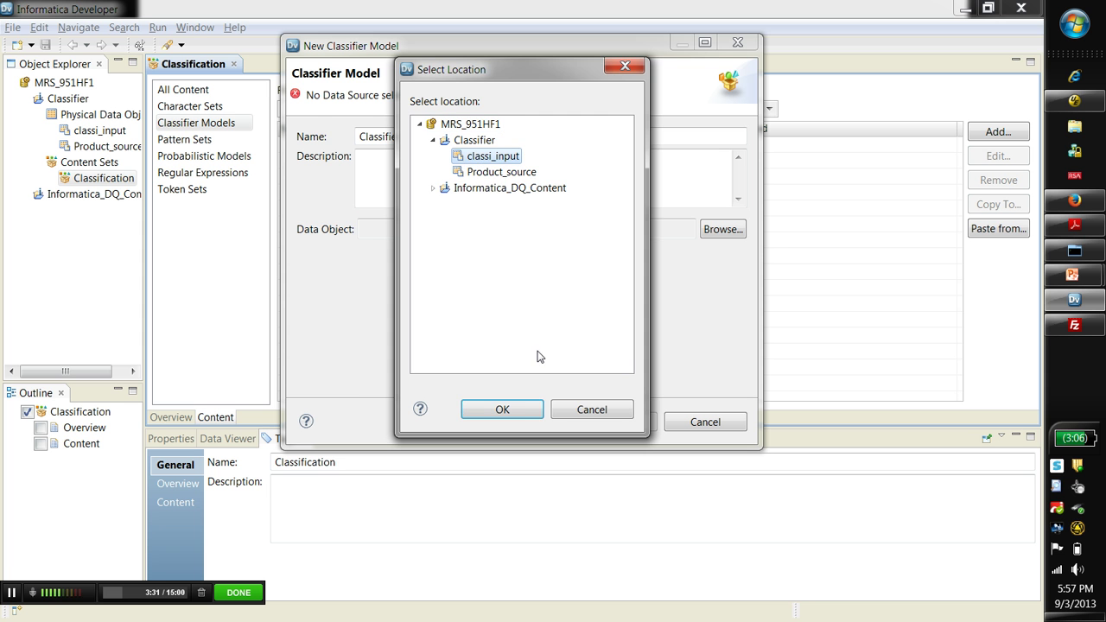
{"action": "left_click", "coordinate": [522, 409]}
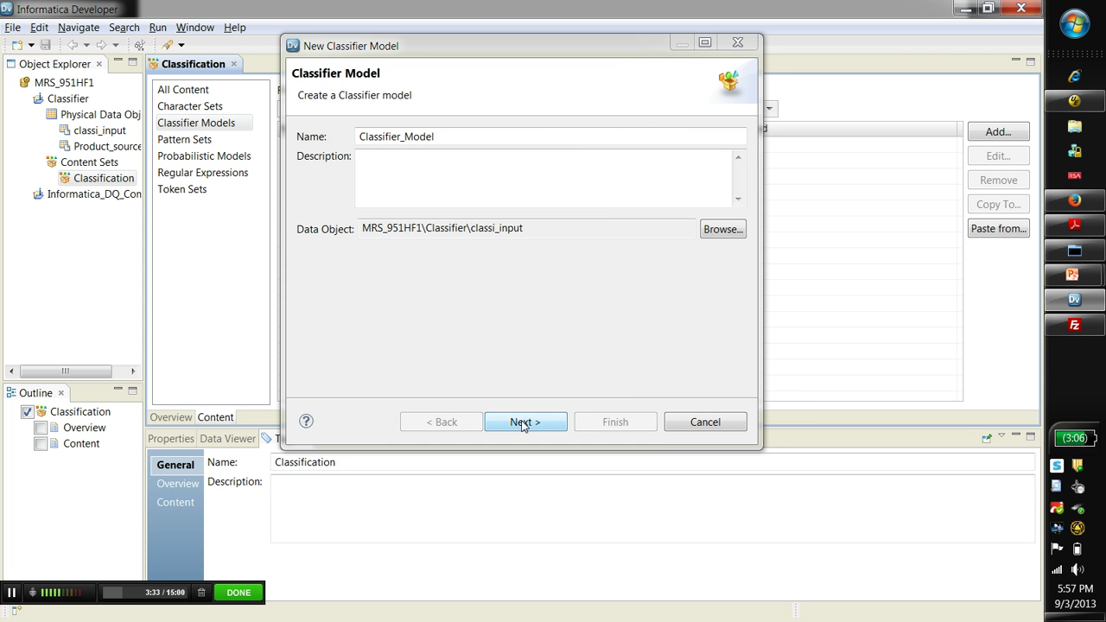
- Use the Field1 column as the model's data and create it over all rows
{"action": "left_click", "coordinate": [522, 424]}
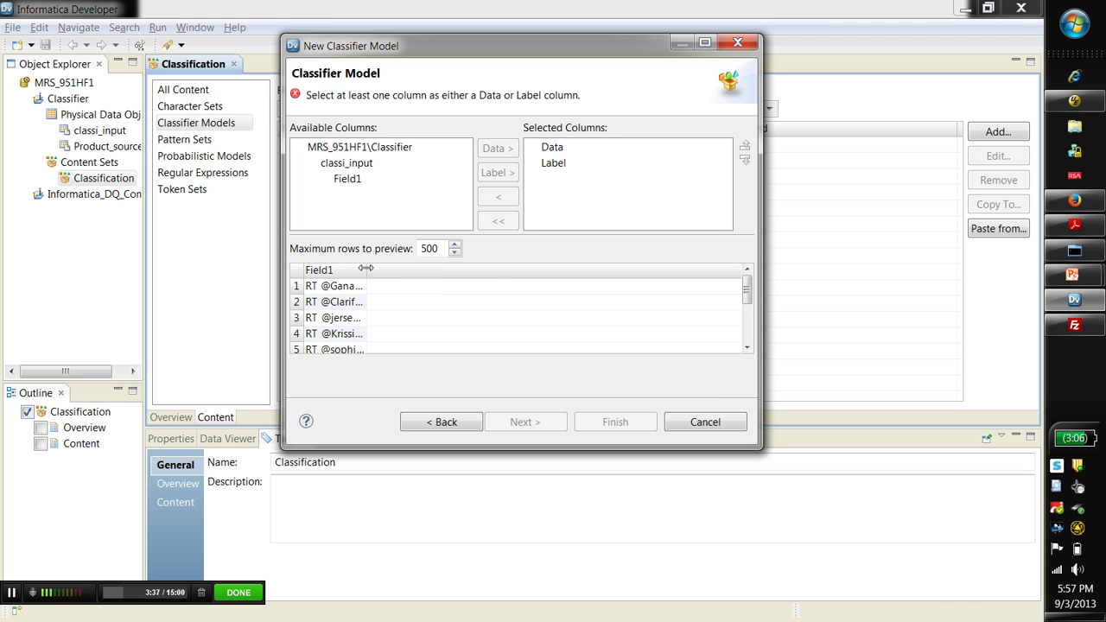
{"action": "left_click_drag", "start_coordinate": [366, 270], "coordinate": [583, 270]}
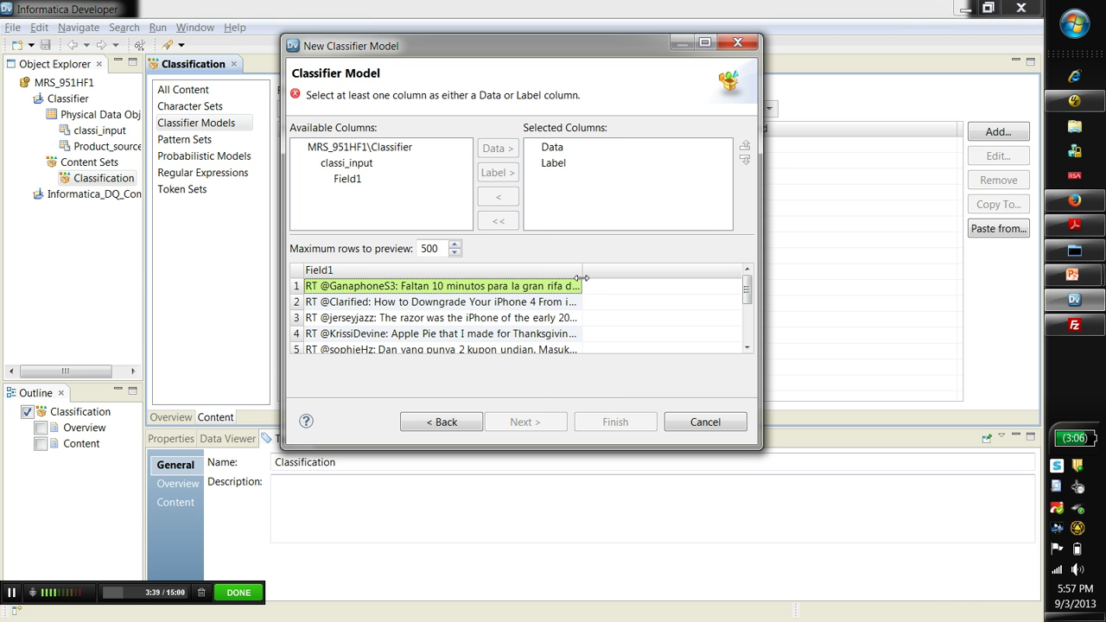
{"action": "left_click", "coordinate": [350, 179]}
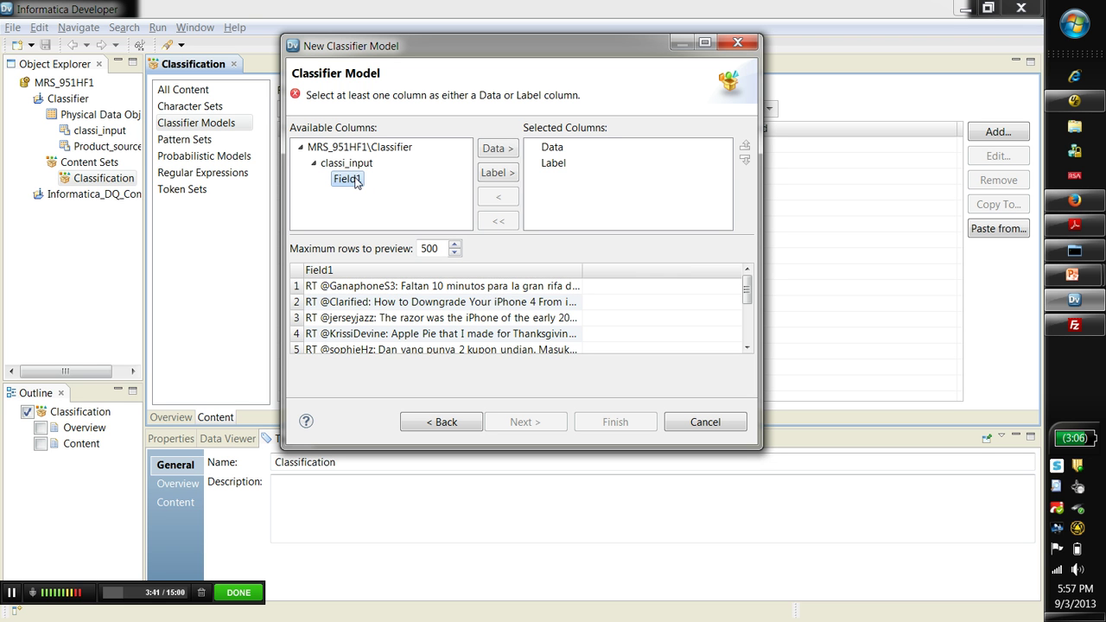
{"action": "left_click", "coordinate": [501, 153]}
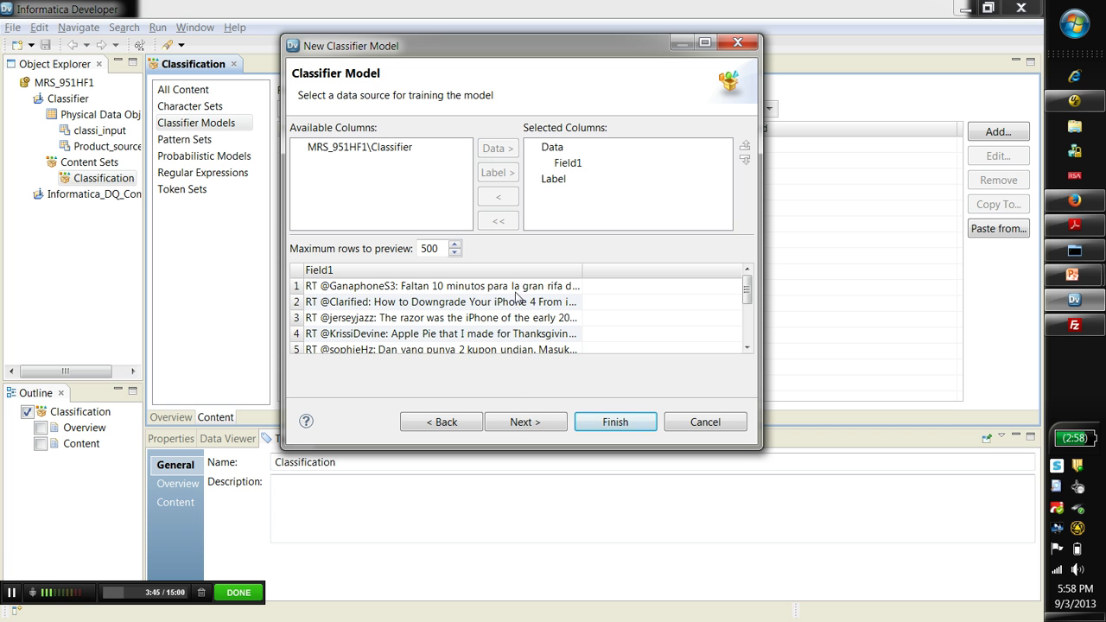
{"action": "left_click", "coordinate": [524, 422]}
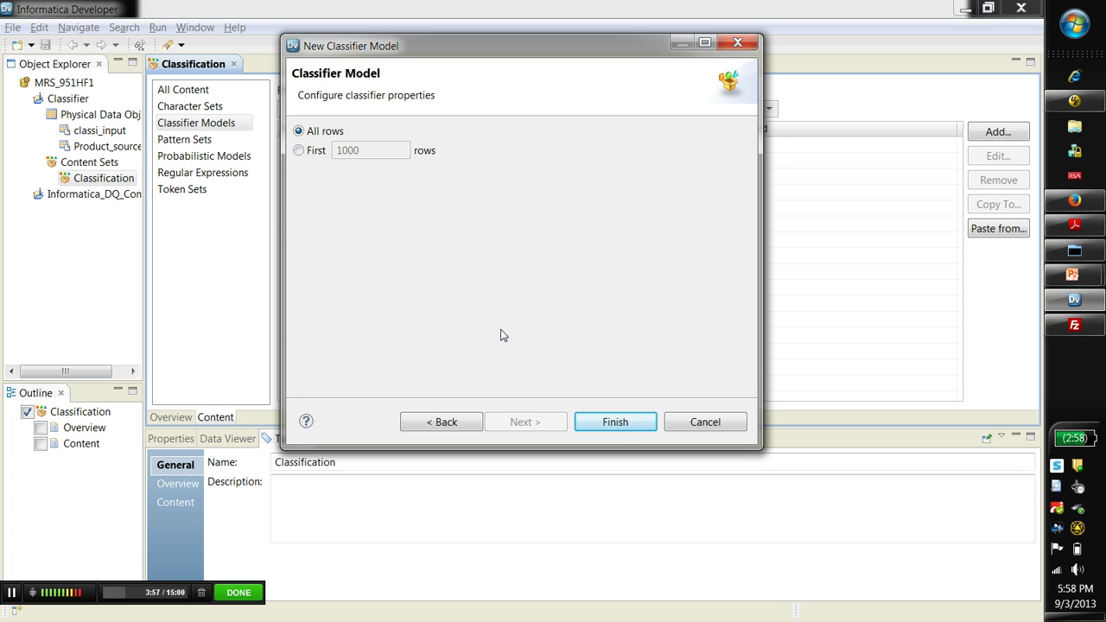
{"action": "left_click", "coordinate": [613, 426]}
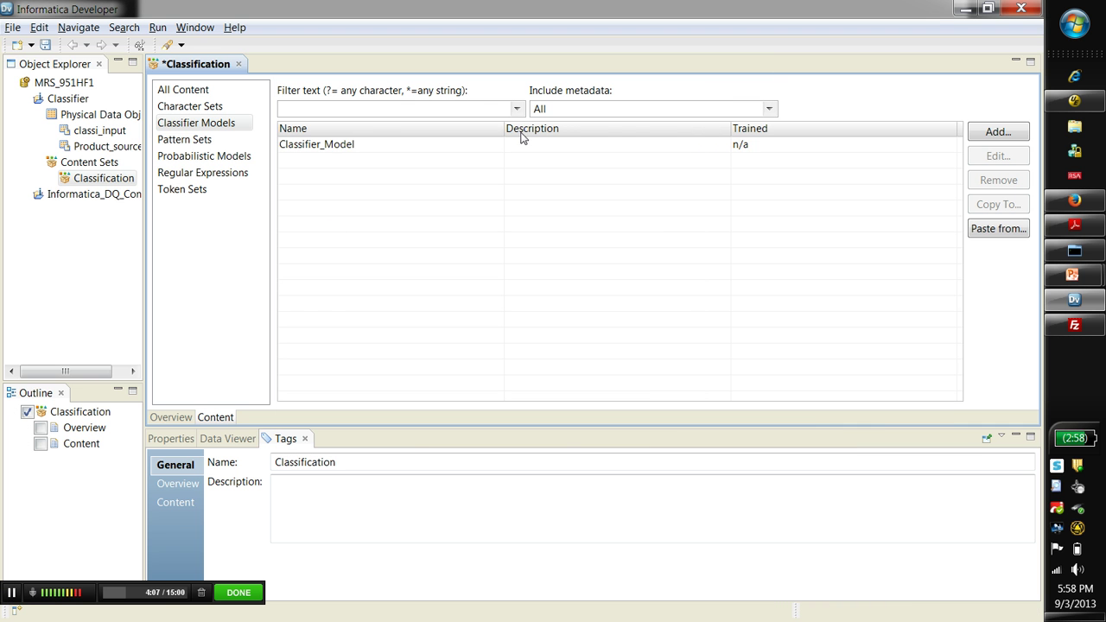
- Open Classifier_Model for editing and enter the description 'classify product' in its overview
{"action": "left_click", "coordinate": [753, 147]}
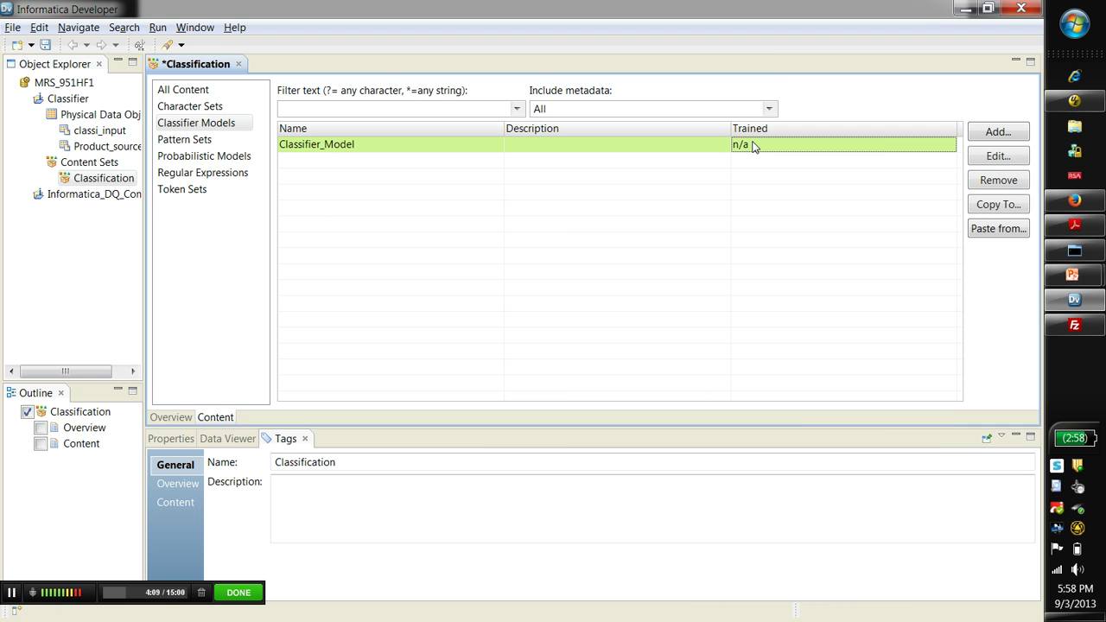
{"action": "left_click", "coordinate": [998, 158]}
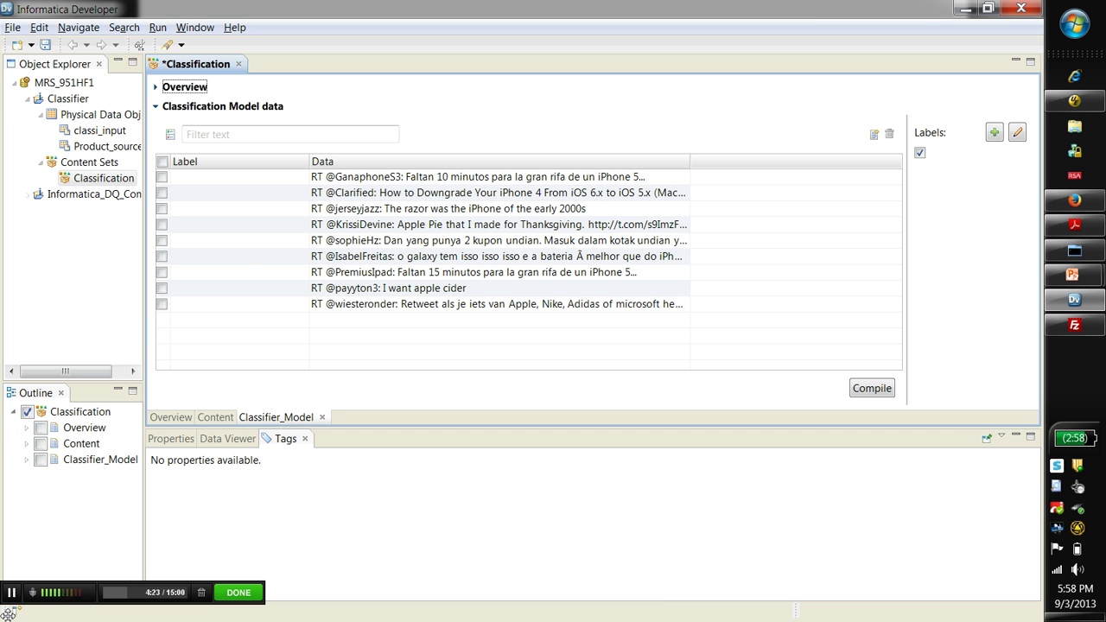
{"action": "left_click", "coordinate": [154, 86]}
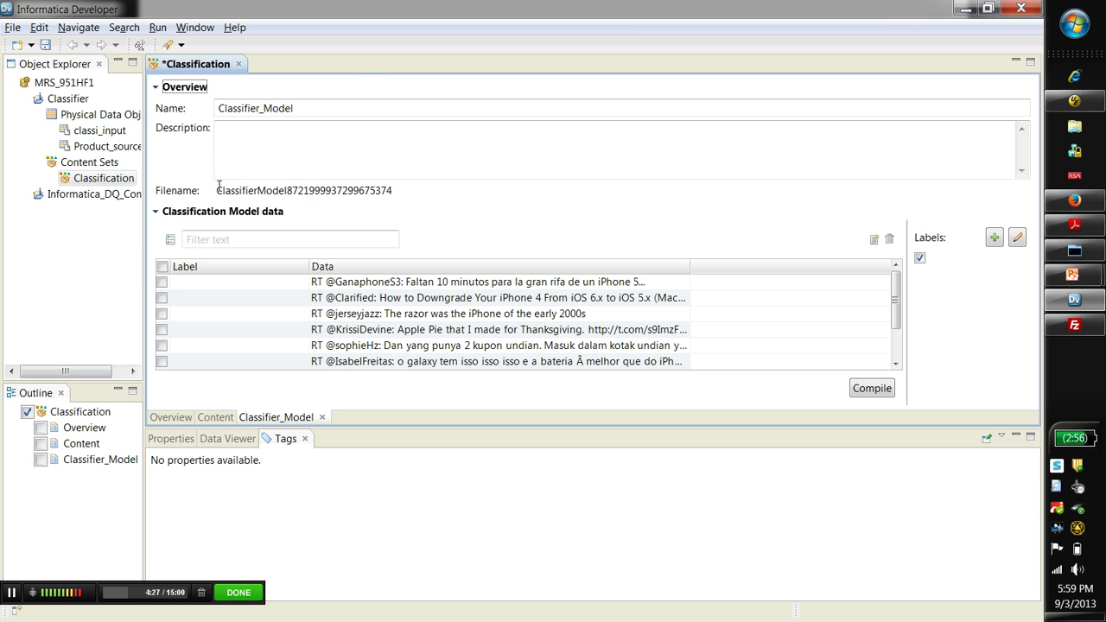
{"action": "left_click_drag", "start_coordinate": [218, 192], "coordinate": [398, 190]}
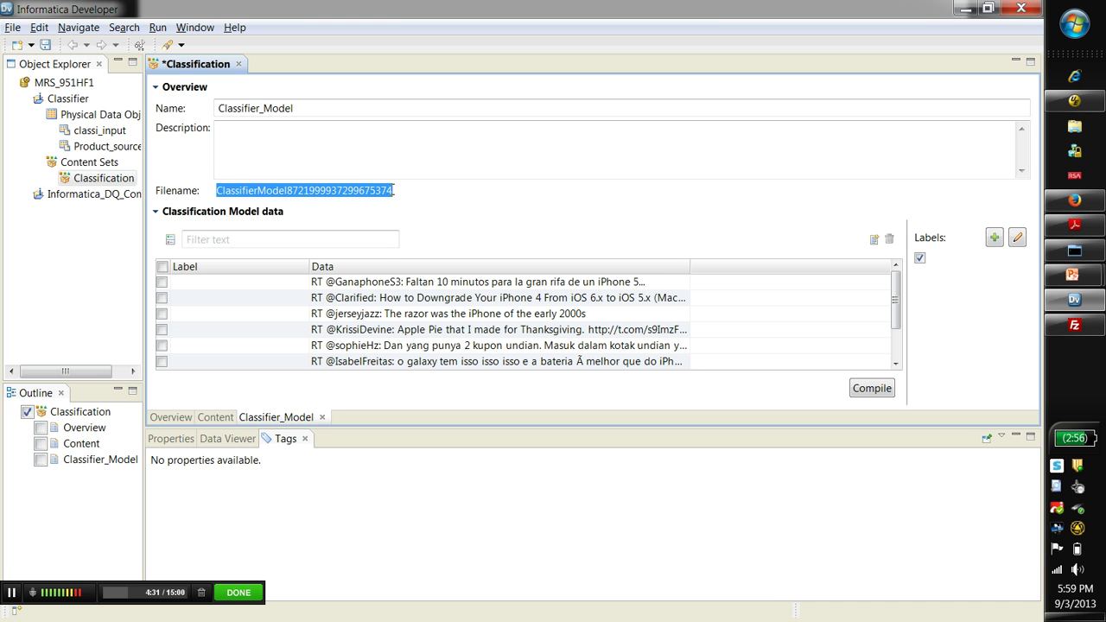
{"action": "left_click", "coordinate": [393, 191]}
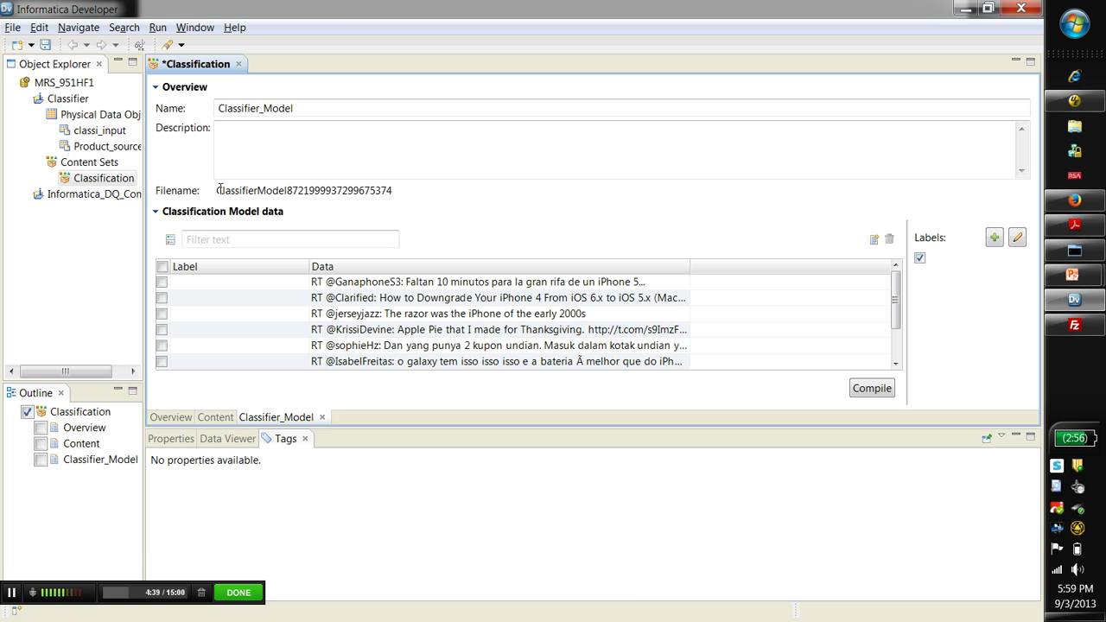
{"action": "left_click", "coordinate": [235, 149]}
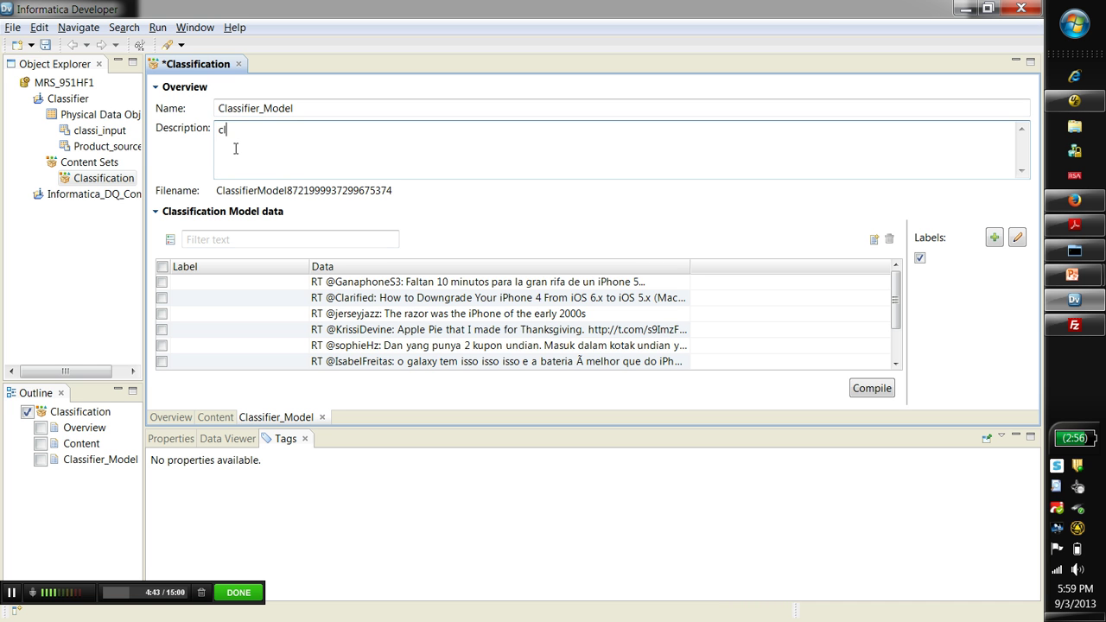
{"action": "type", "text": "classify pr"}
{"action": "key", "text": "BackSpace"}
{"action": "key", "text": "BackSpace"}
{"action": "type", "text": "proi"}
- Add Apple and Samsung labels to Classifier_Model
{"action": "left_click", "coordinate": [994, 238]}
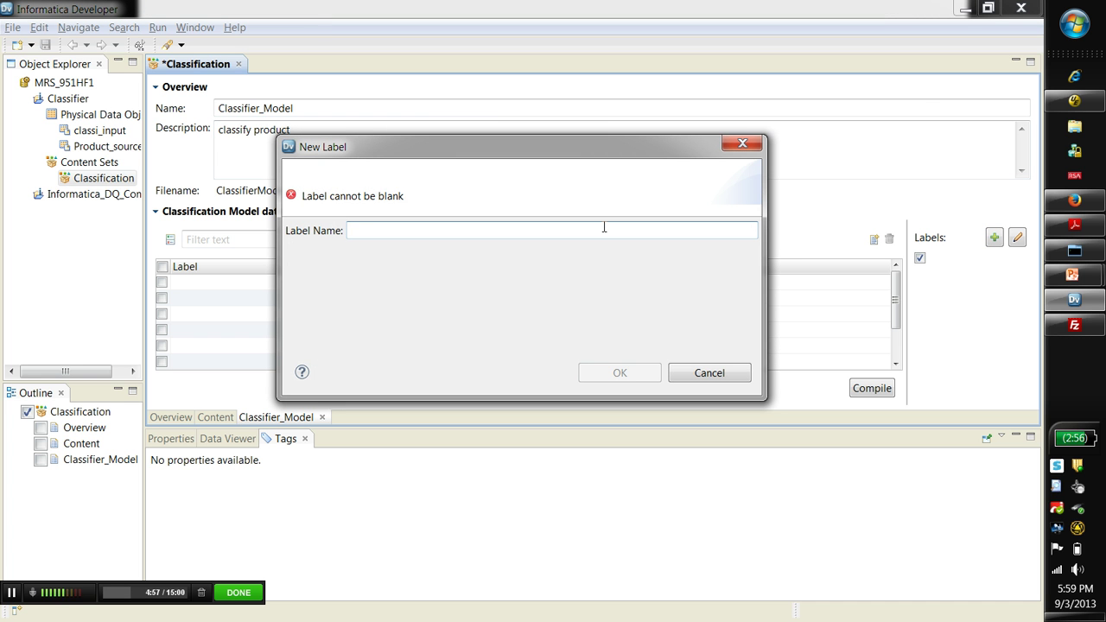
{"action": "type", "text": "Apple"}
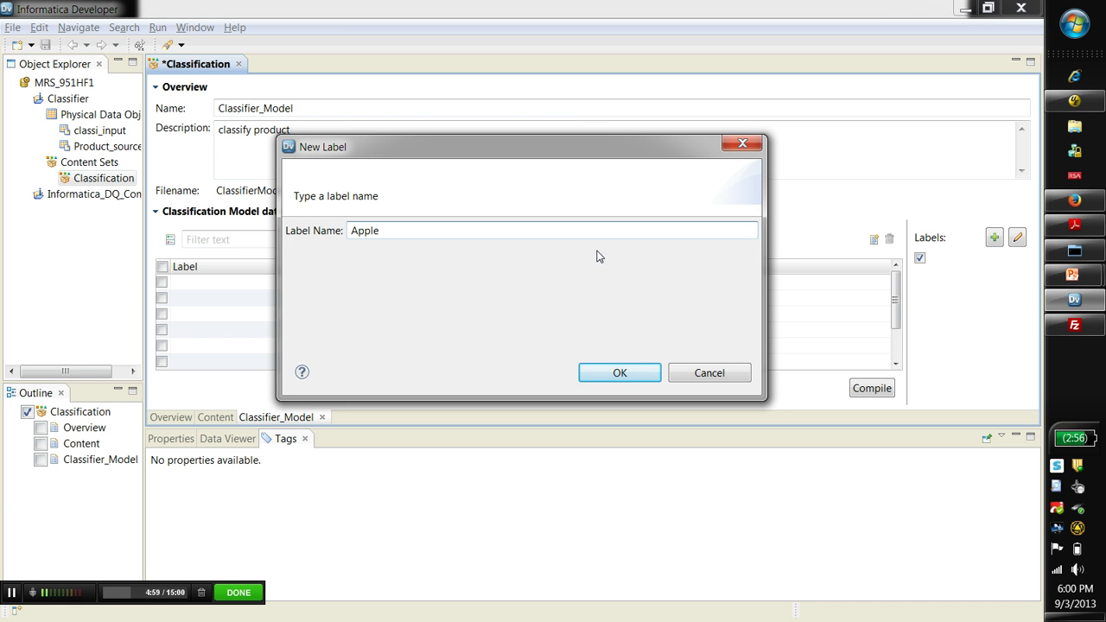
{"action": "left_click", "coordinate": [614, 369]}
{"action": "left_click", "coordinate": [995, 239]}
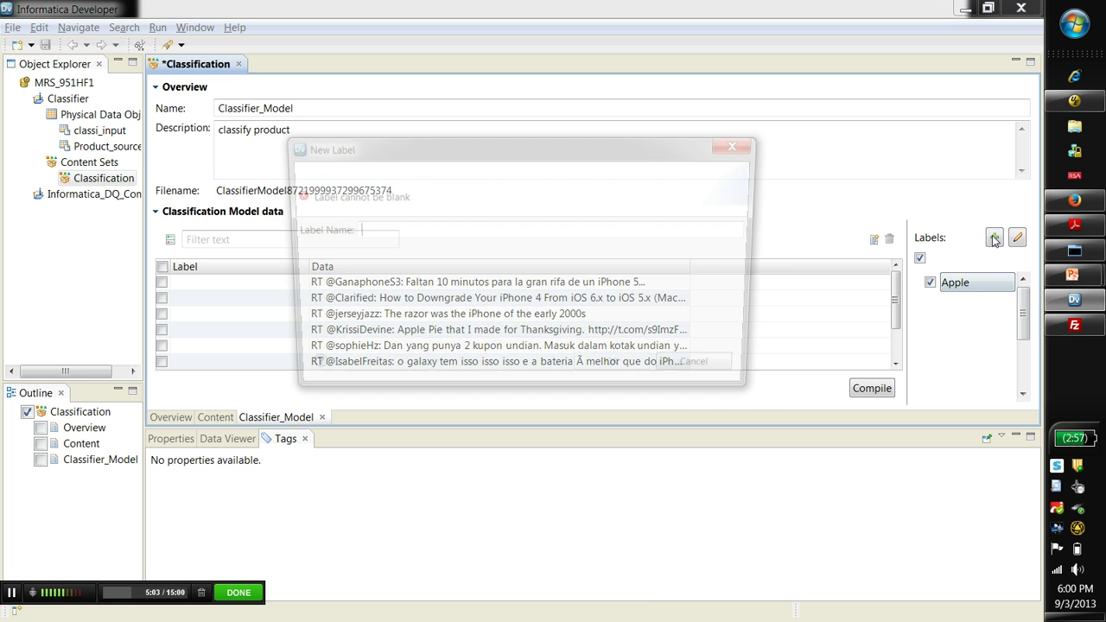
{"action": "type", "text": "Samsung"}
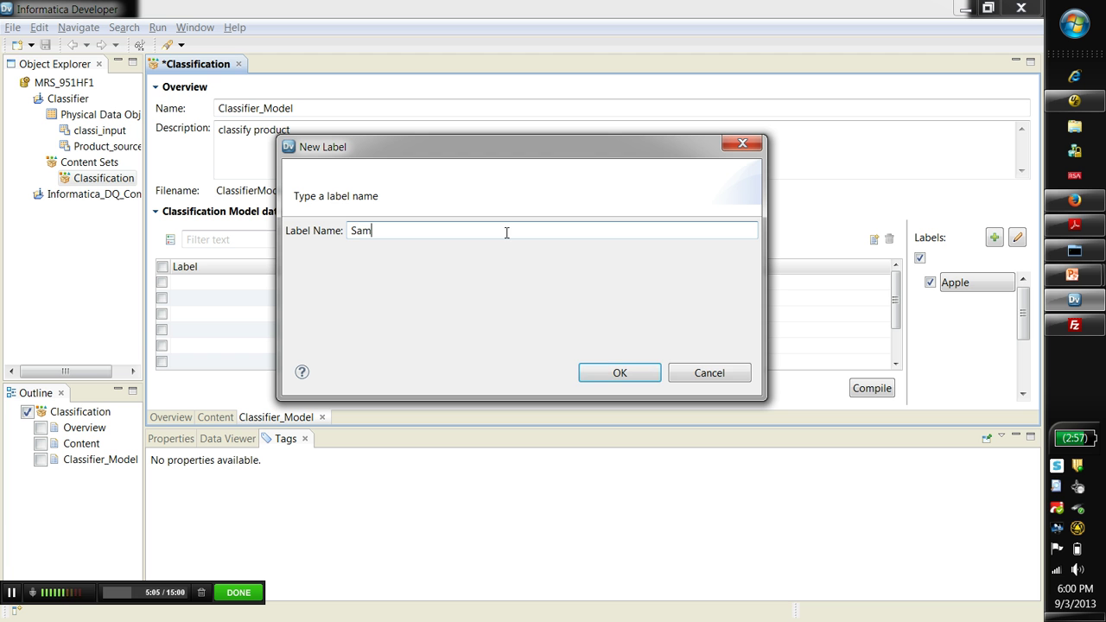
{"action": "left_click", "coordinate": [616, 372]}
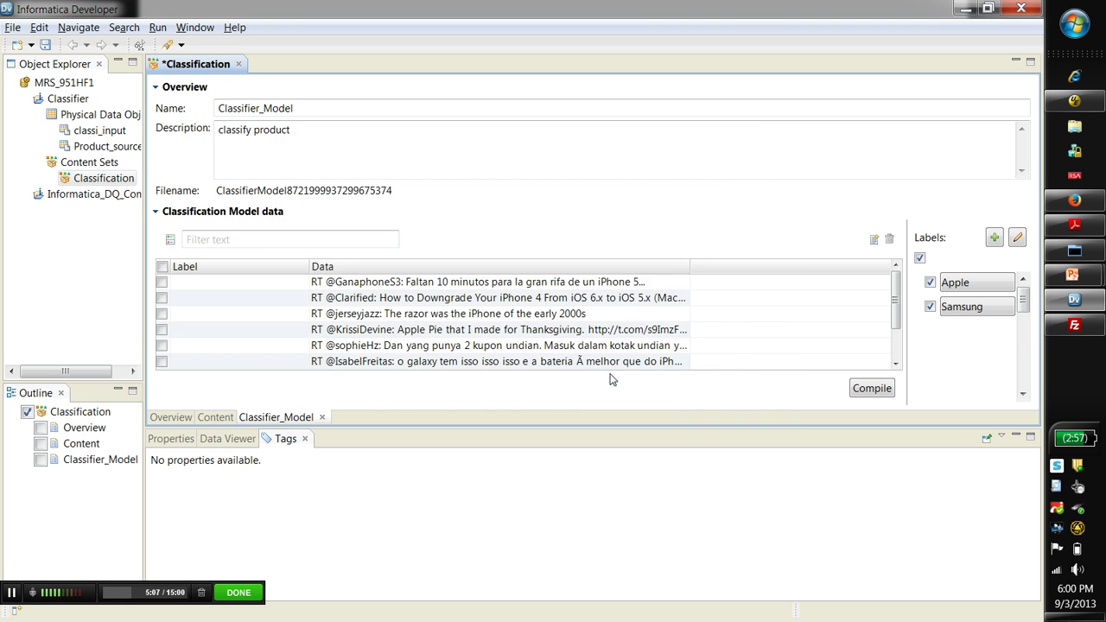
- Add a Motorola label through the Manage Label dialog and confirm the label changes
{"action": "left_click", "coordinate": [1017, 238]}
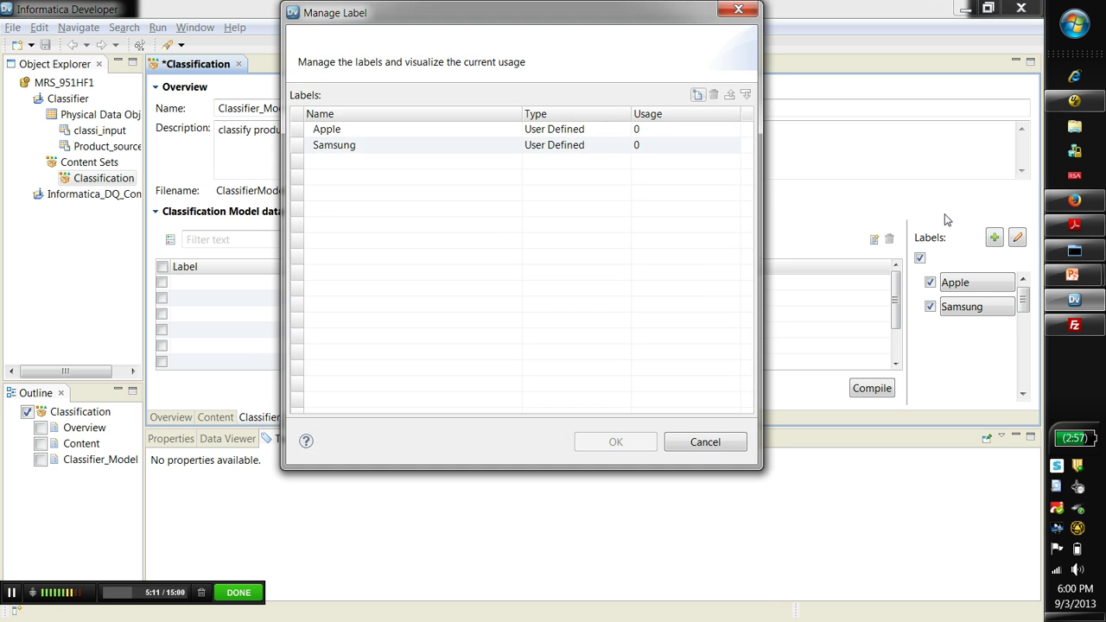
{"action": "left_click", "coordinate": [698, 96]}
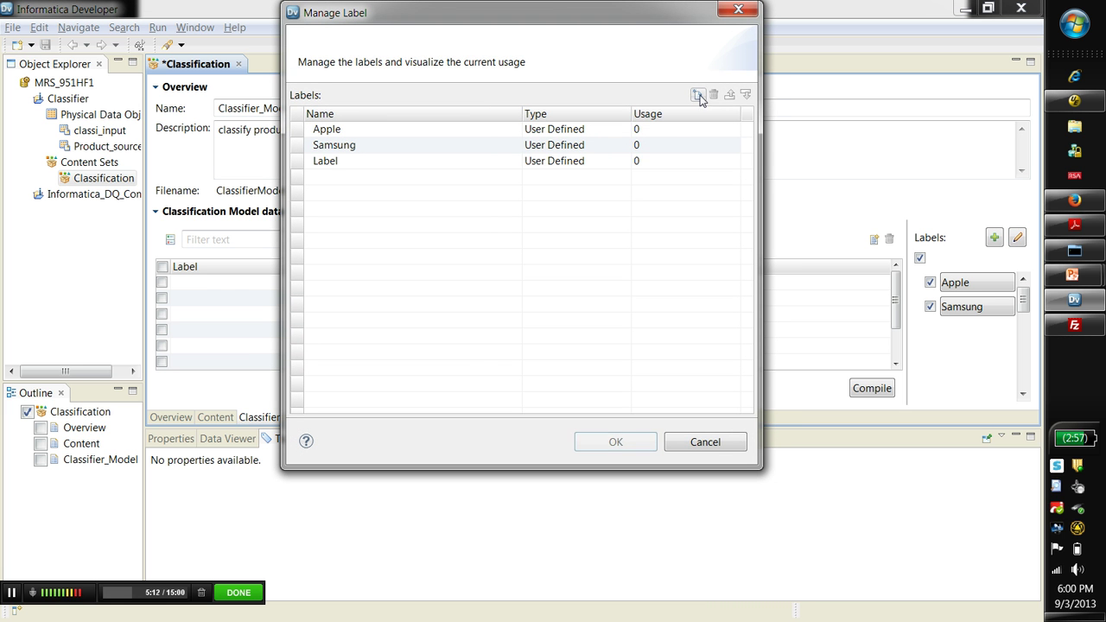
{"action": "left_click", "coordinate": [345, 167]}
{"action": "left_click", "coordinate": [342, 166]}
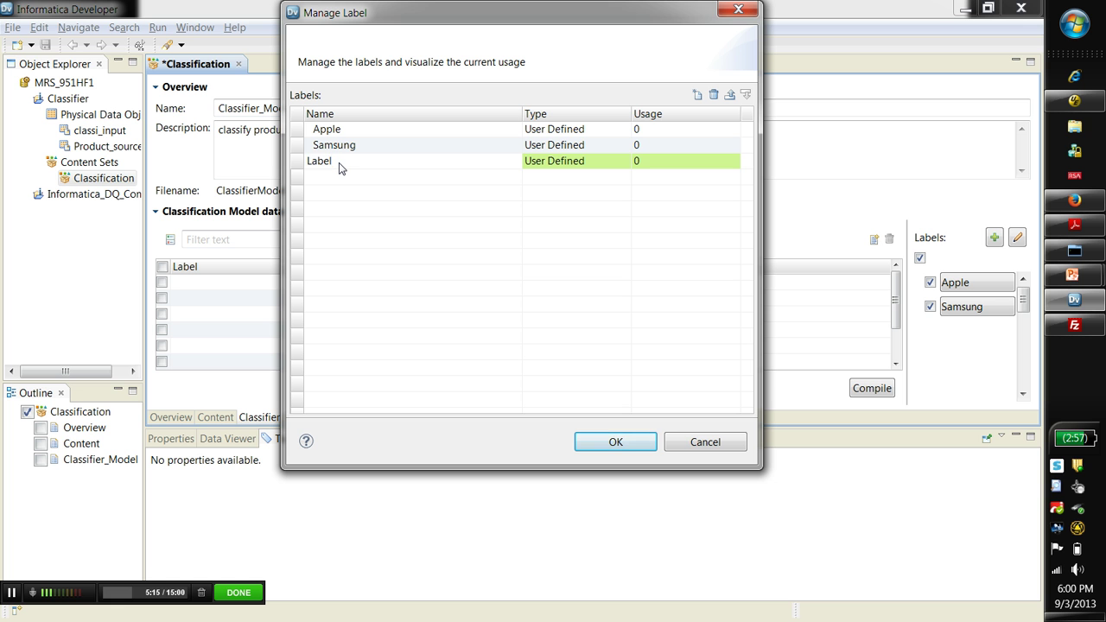
{"action": "key", "text": "BackSpace"}
{"action": "key", "text": "BackSpace"}
{"action": "key", "text": "BackSpace"}
{"action": "type", "text": "Mot"}
{"action": "left_click", "coordinate": [515, 228]}
{"action": "left_click", "coordinate": [662, 131]}
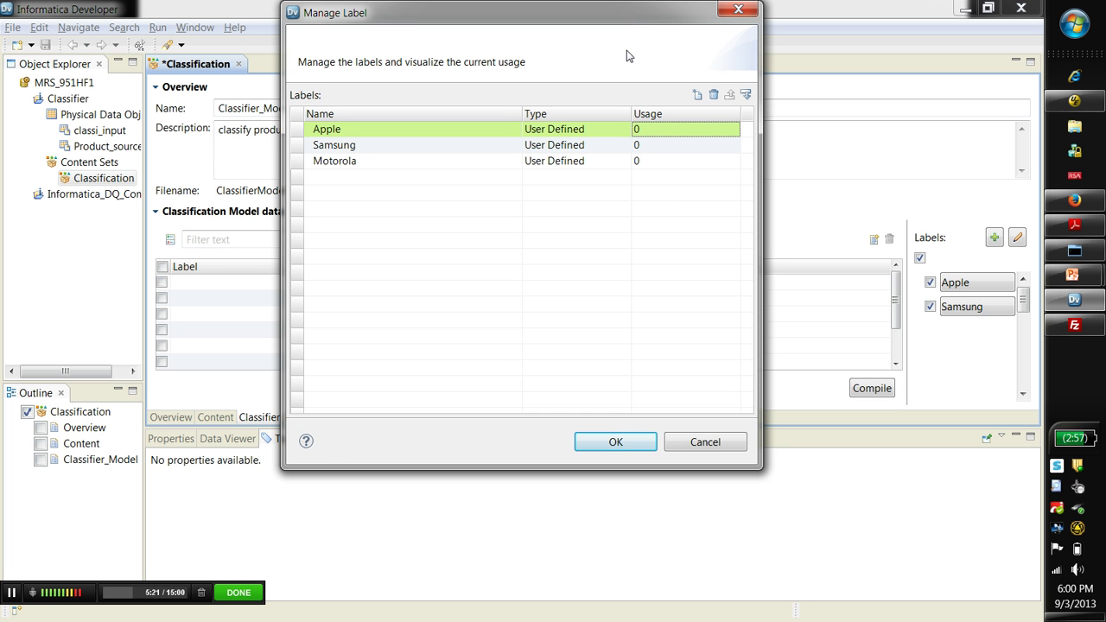
{"action": "left_click_drag", "start_coordinate": [630, 19], "coordinate": [872, 143]}
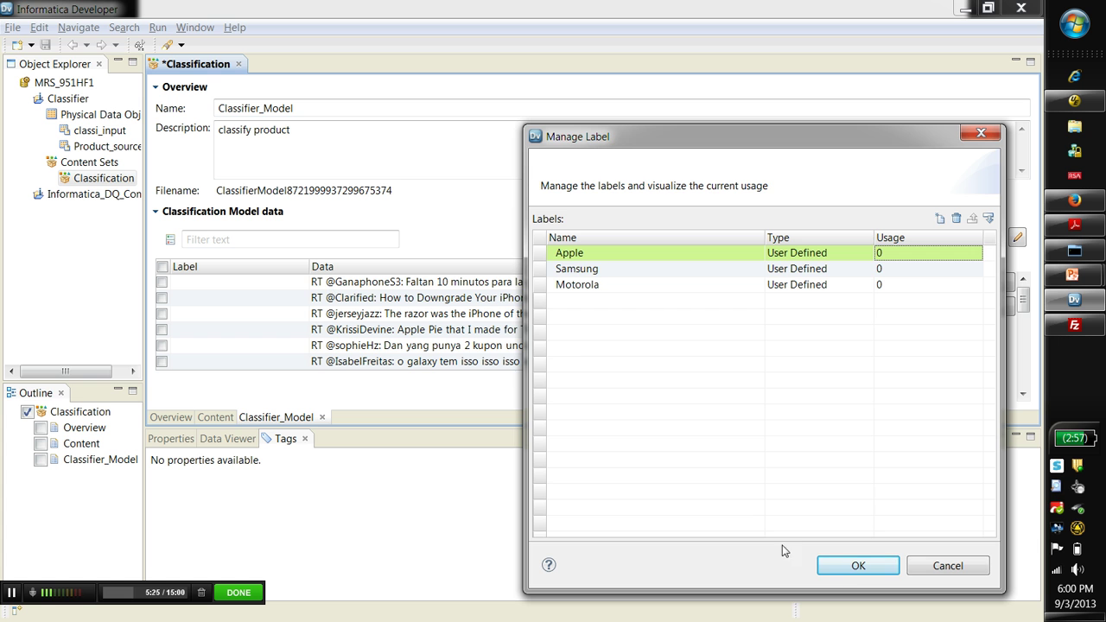
{"action": "left_click", "coordinate": [858, 566]}
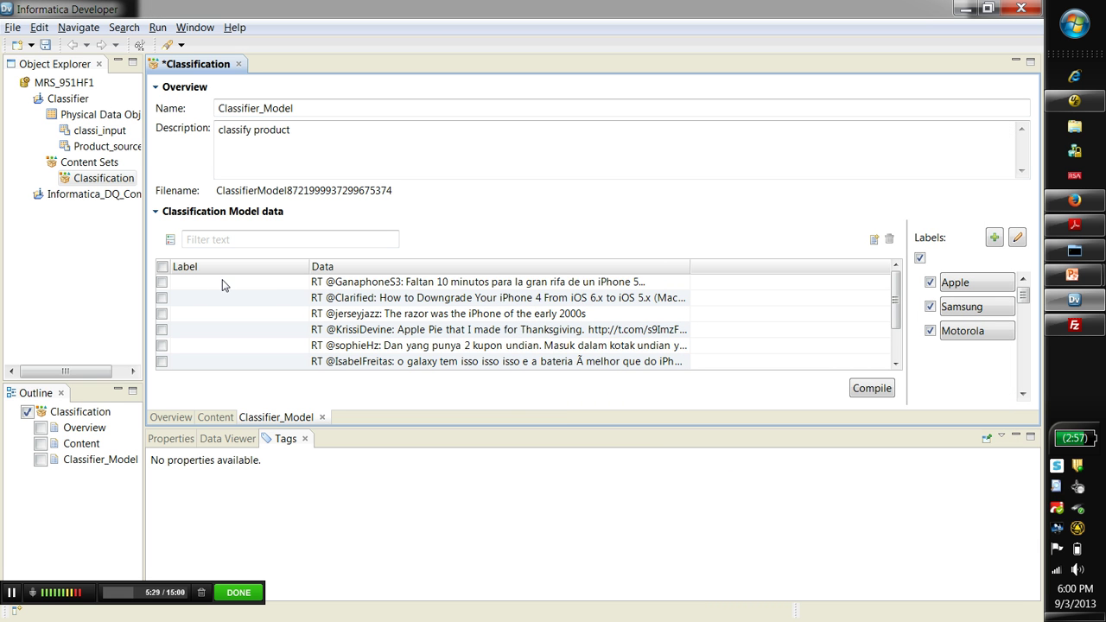
- Label the first, third and fourth tweets Apple, then relabel the first tweet Samsung
{"action": "left_click", "coordinate": [163, 282]}
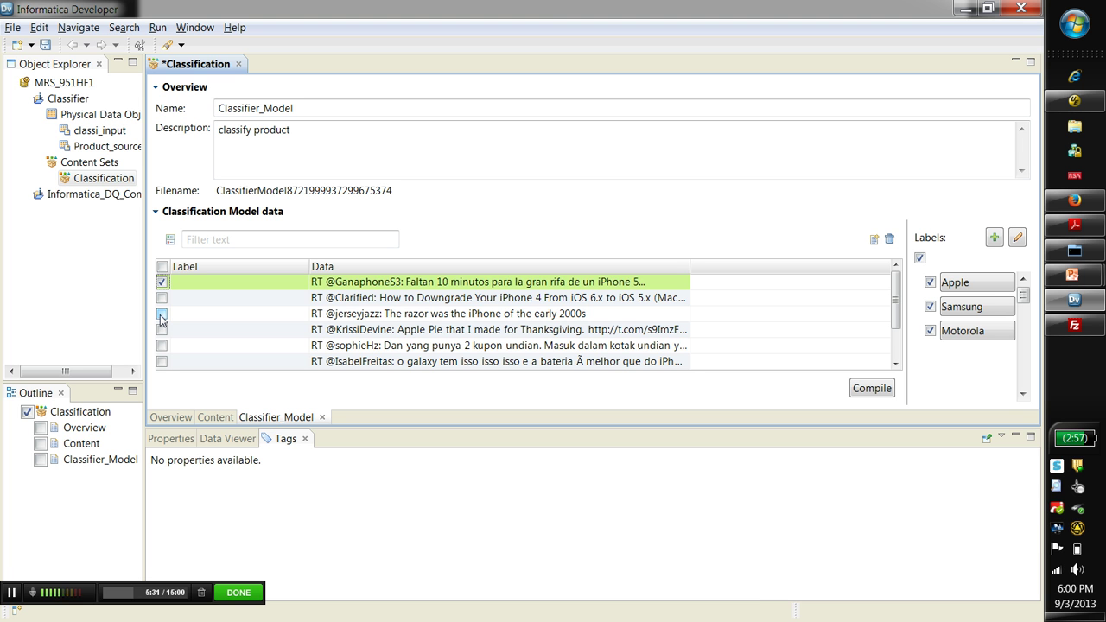
{"action": "left_click", "coordinate": [161, 315]}
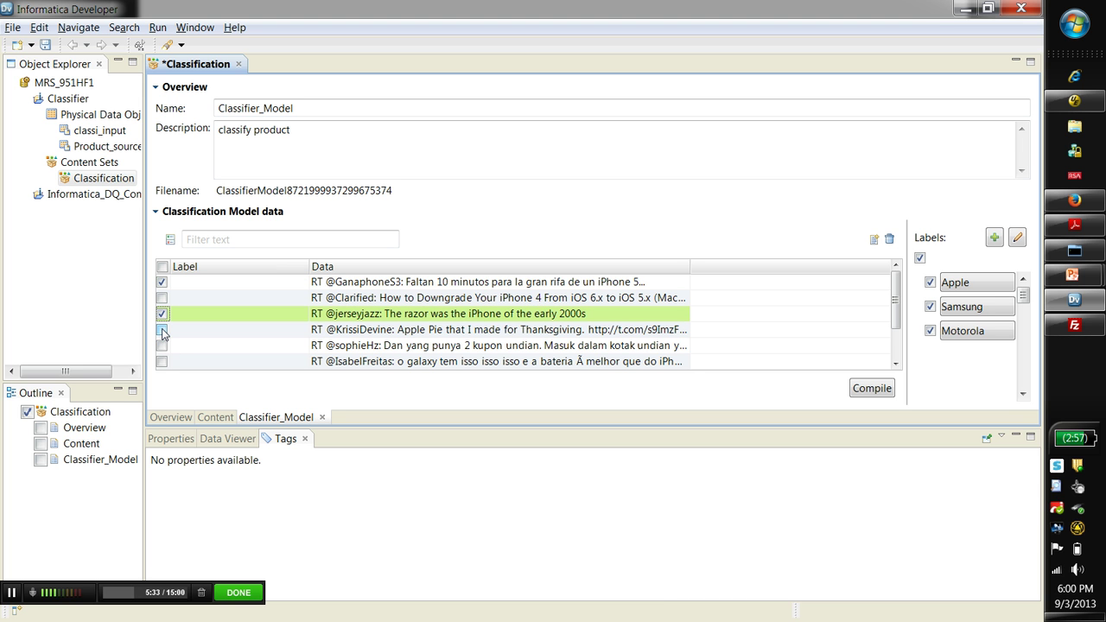
{"action": "left_click", "coordinate": [163, 330]}
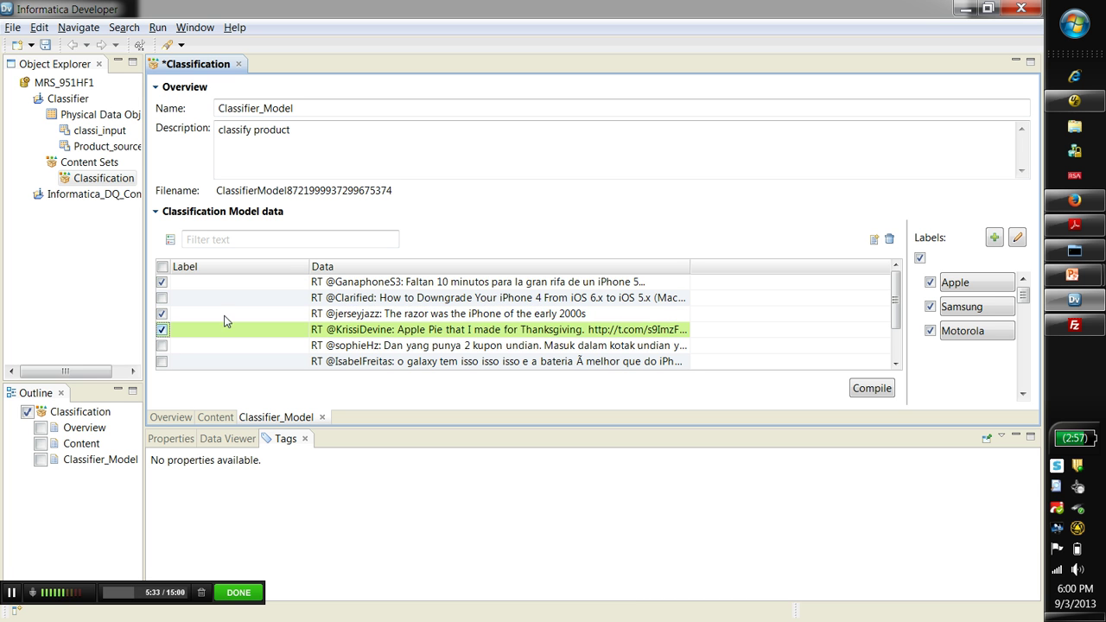
{"action": "left_click", "coordinate": [969, 284]}
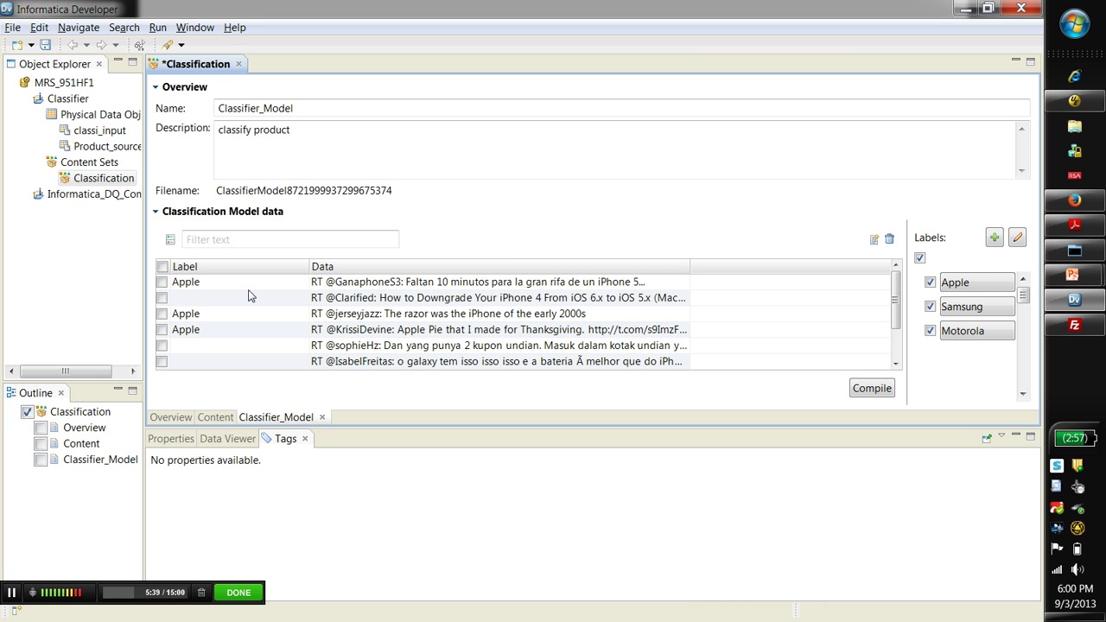
{"action": "left_click", "coordinate": [163, 282]}
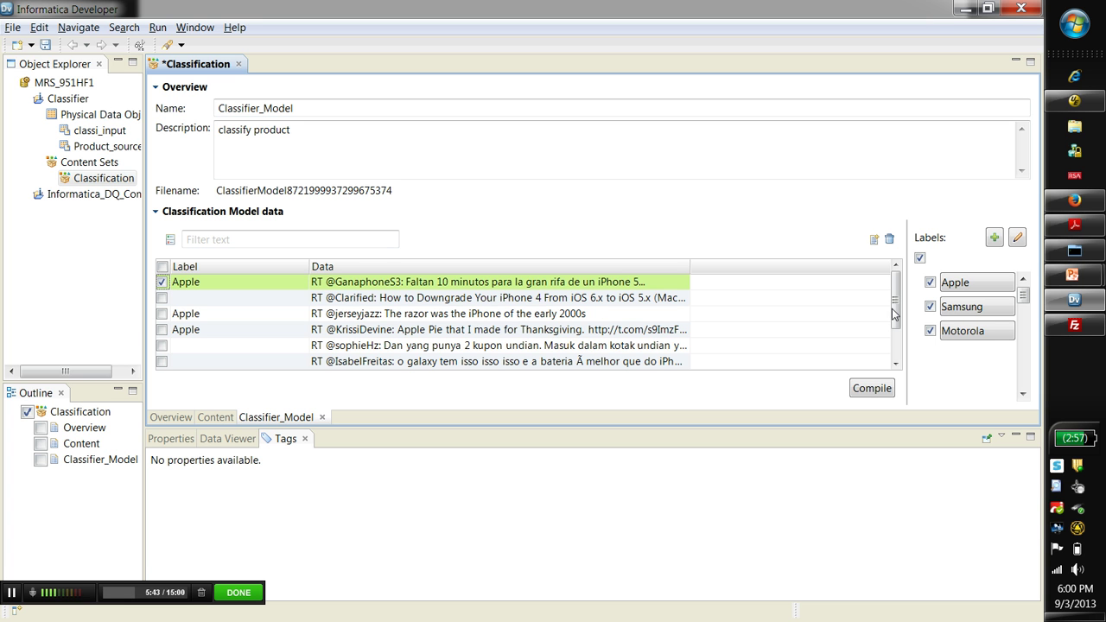
{"action": "left_click", "coordinate": [973, 308]}
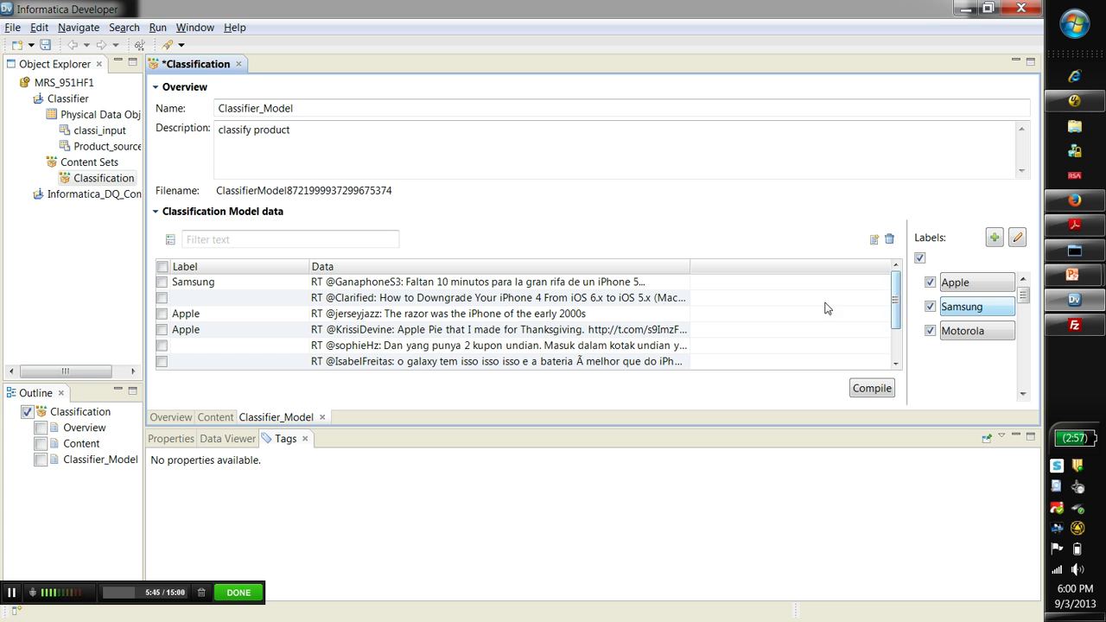
- Select the first tweet row and three further tweet rows for labelling
{"action": "left_click", "coordinate": [481, 284]}
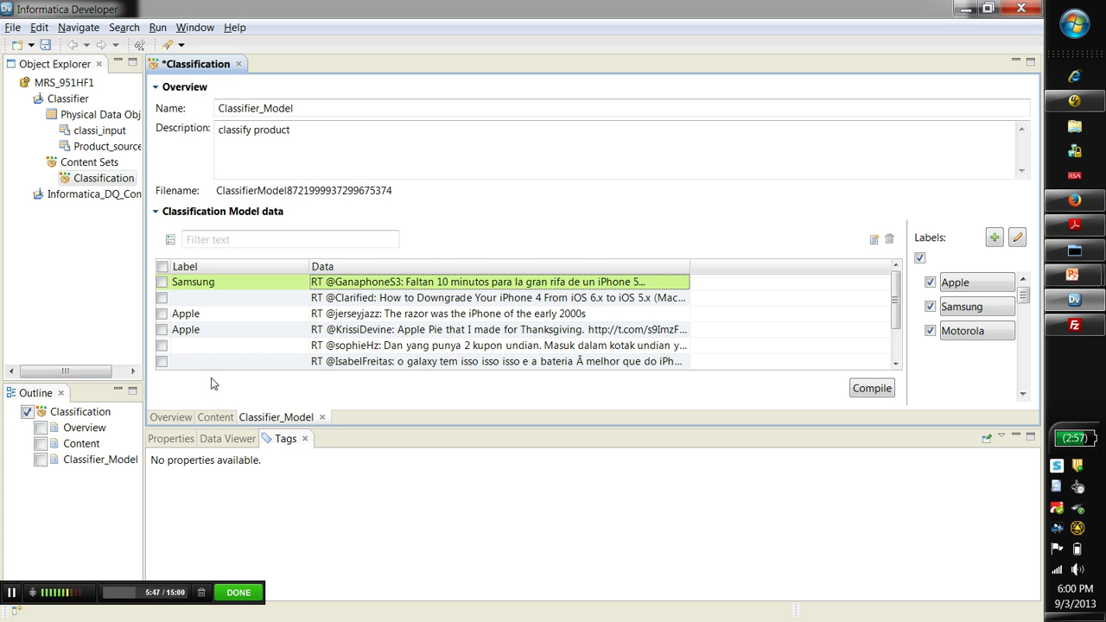
{"action": "left_click", "coordinate": [13, 594]}
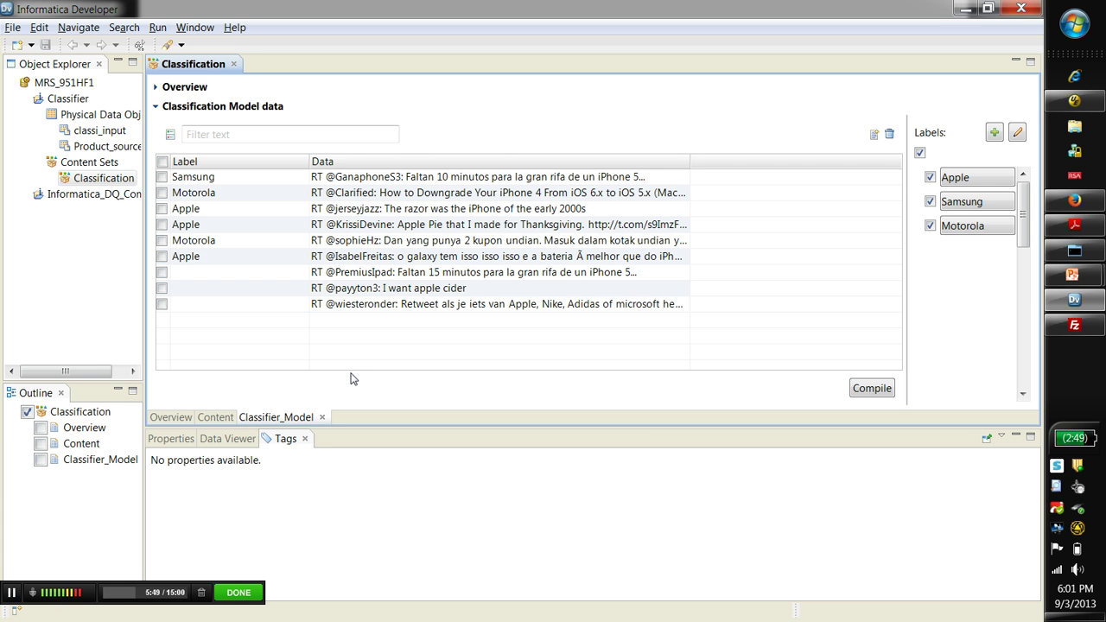
{"action": "left_click", "coordinate": [333, 275]}
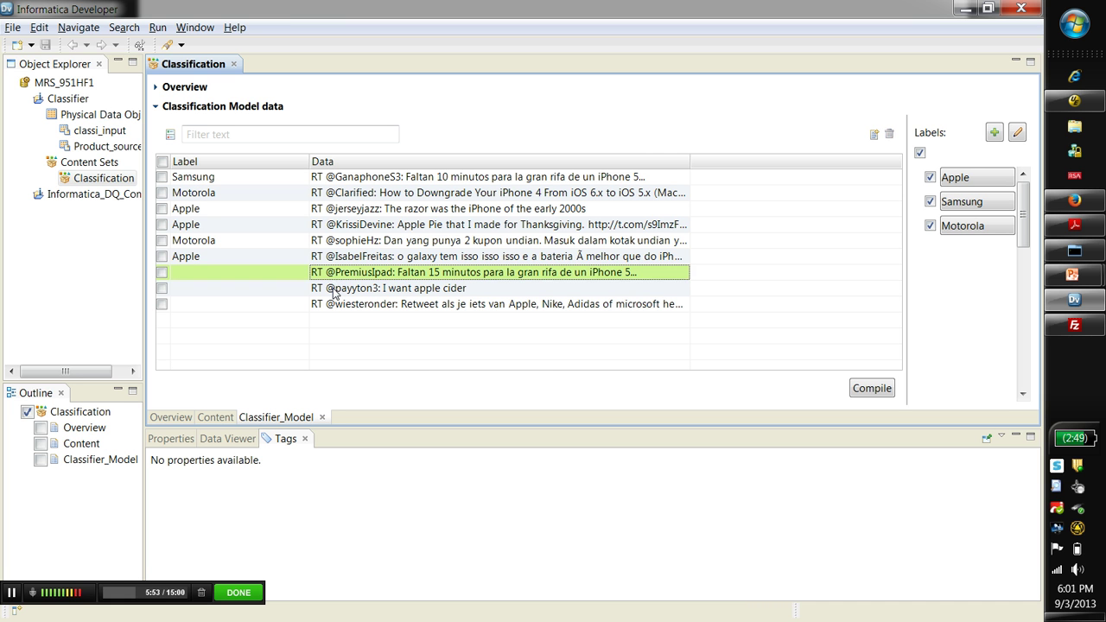
{"action": "left_click", "coordinate": [334, 291]}
{"action": "left_click", "coordinate": [334, 302]}
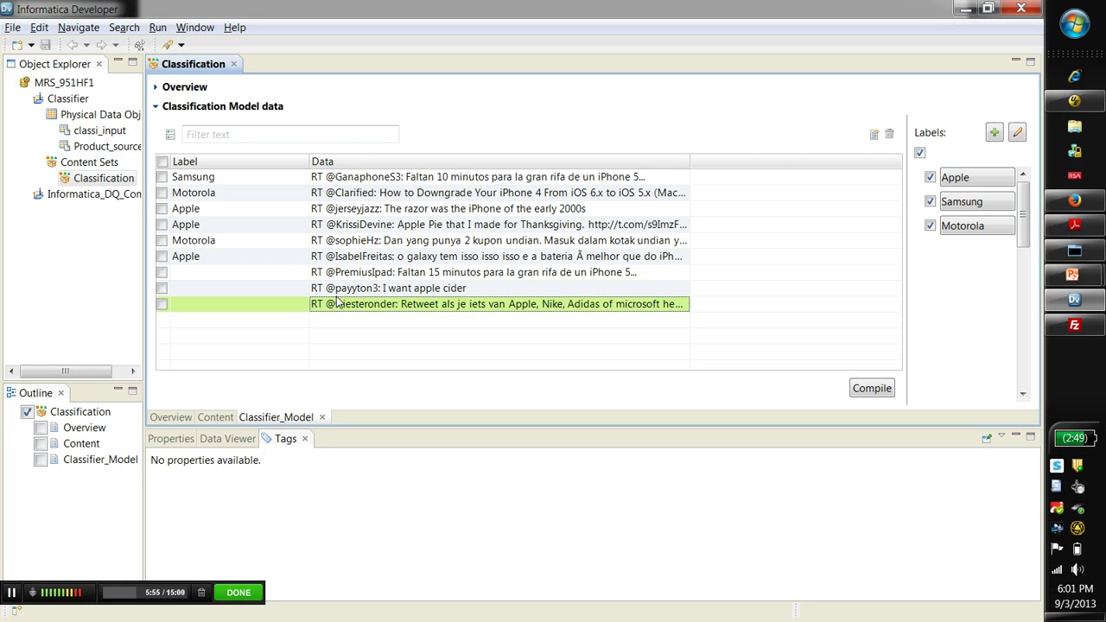
{"action": "left_click", "coordinate": [1018, 133]}
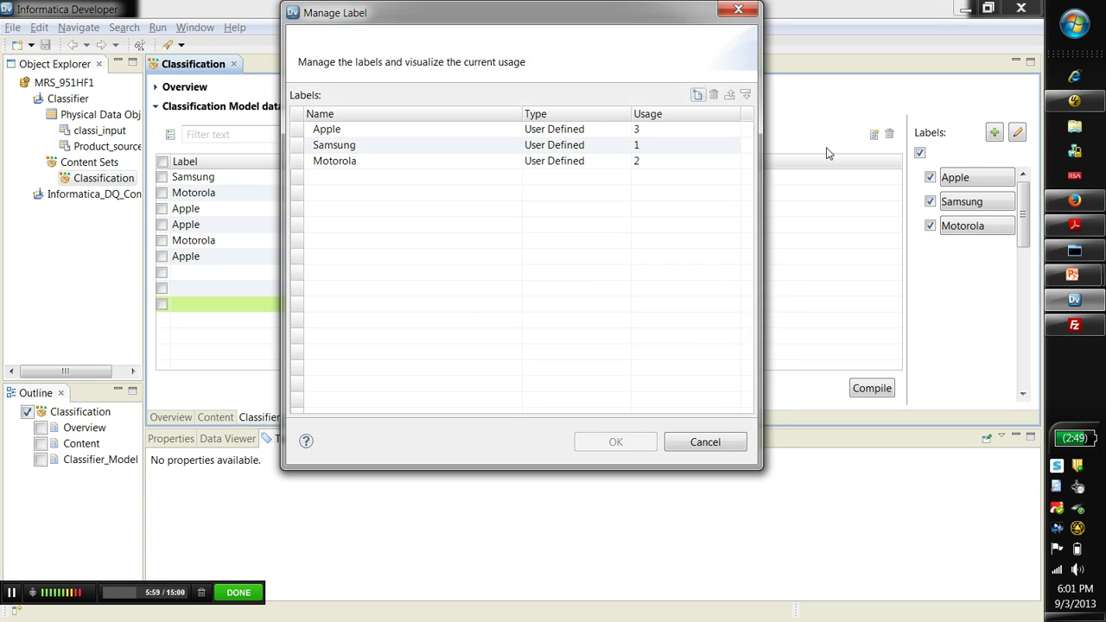
{"action": "left_click", "coordinate": [656, 134]}
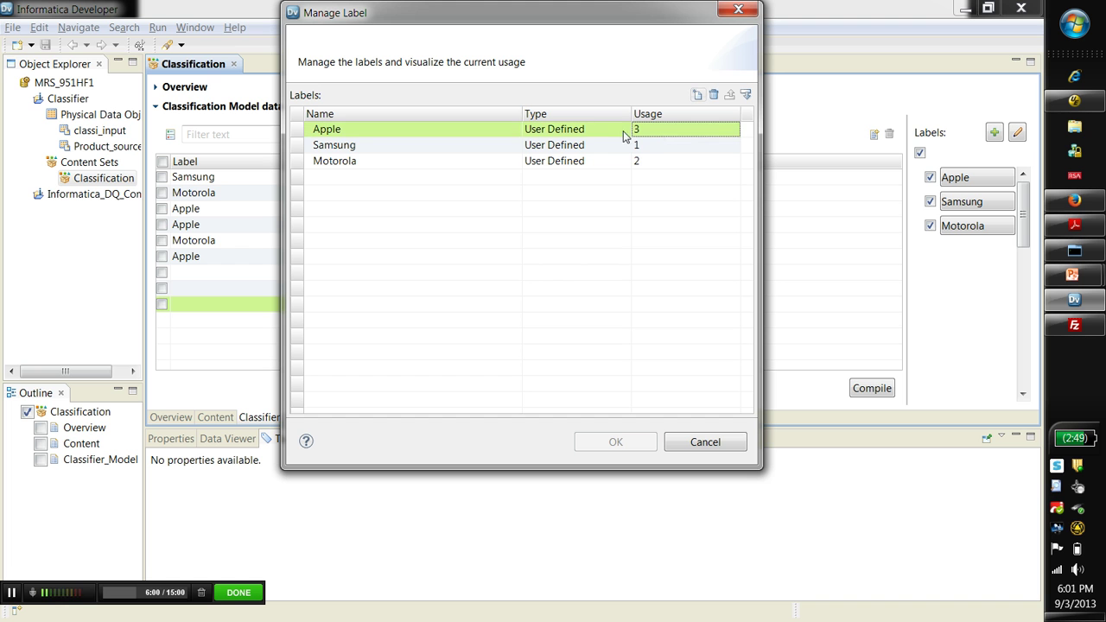
{"action": "left_click", "coordinate": [364, 131]}
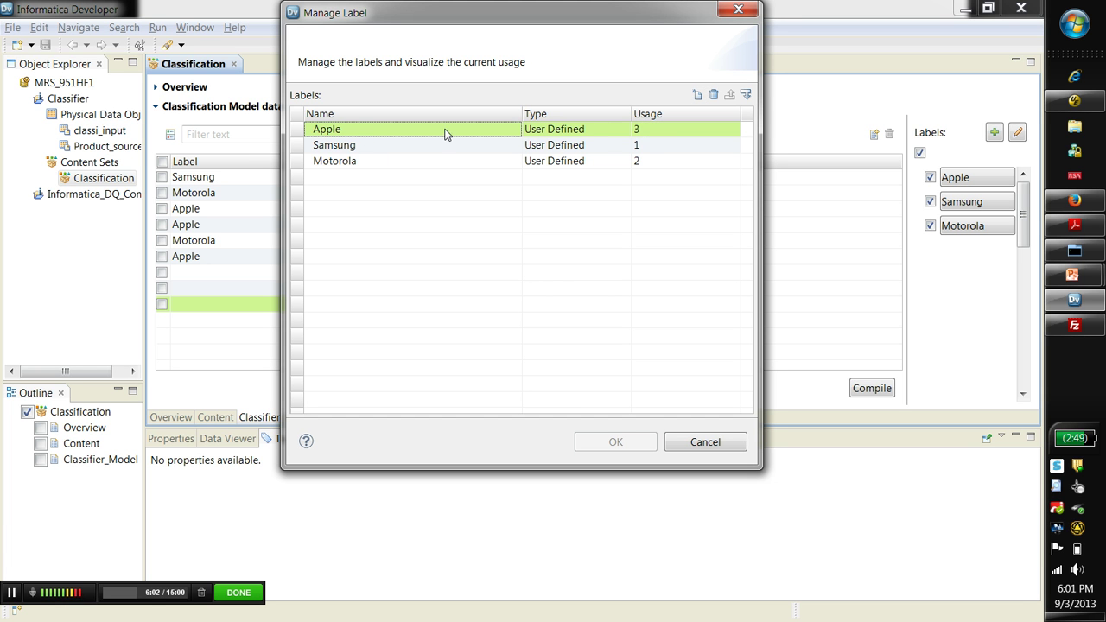
{"action": "left_click", "coordinate": [643, 134]}
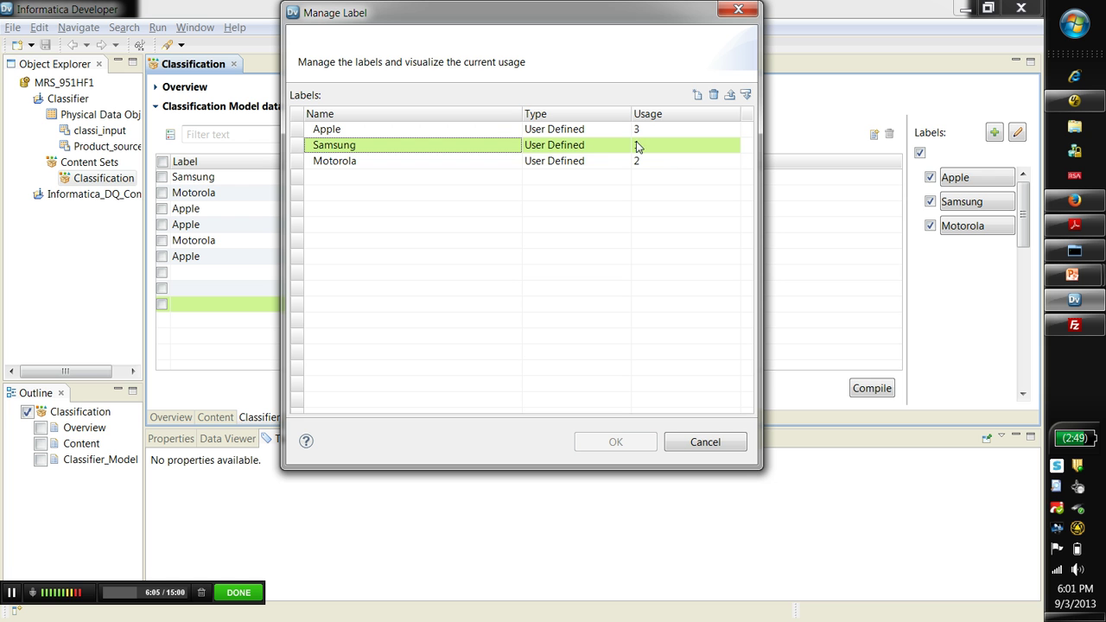
{"action": "left_click", "coordinate": [421, 165]}
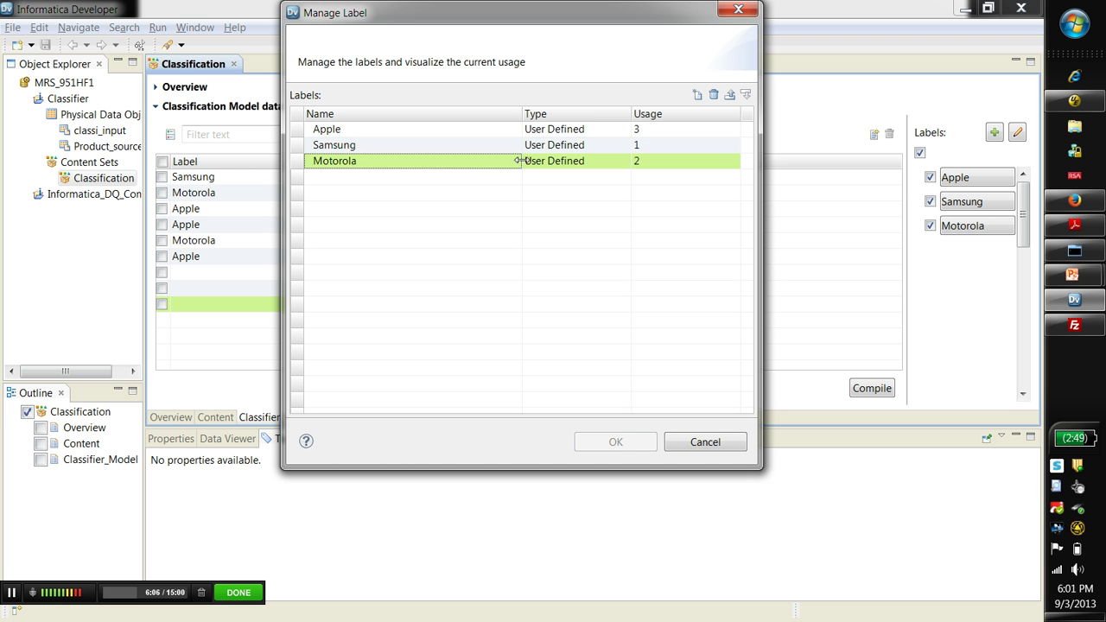
{"action": "left_click", "coordinate": [643, 163]}
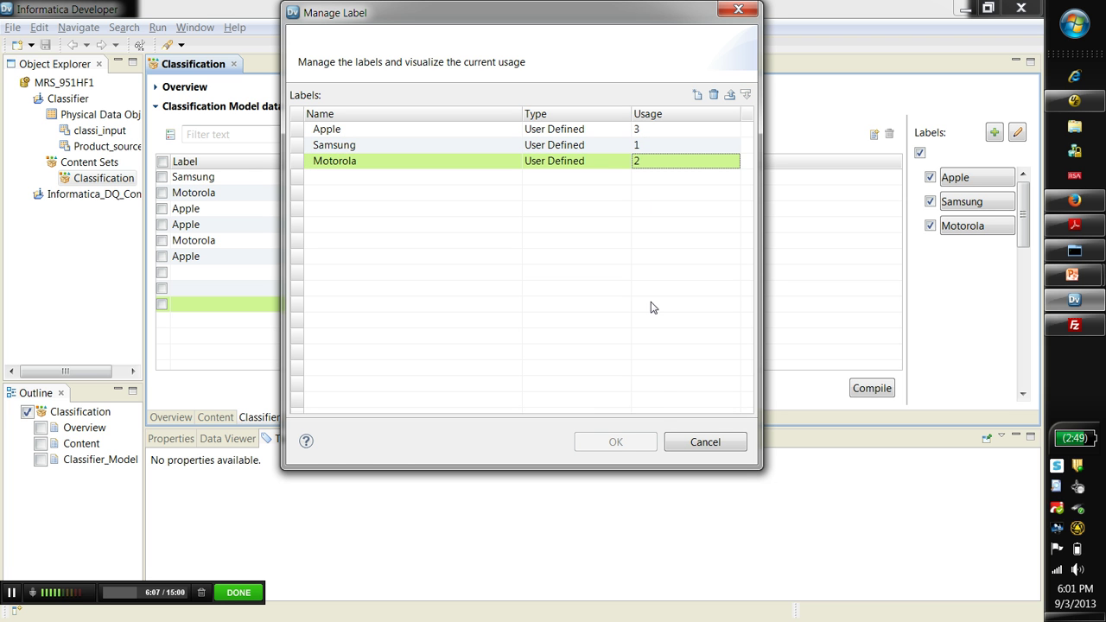
{"action": "left_click", "coordinate": [685, 442]}
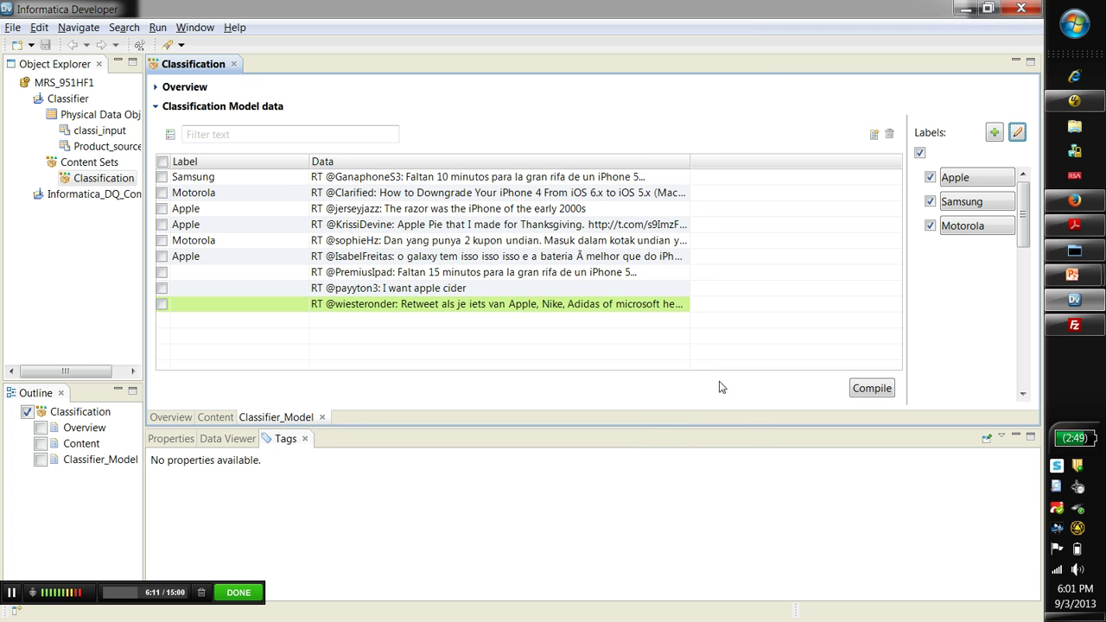
- Compile Classifier_Model, confirm Trained = Yes in the Content list, and return to its tweet data
{"action": "left_click", "coordinate": [861, 390]}
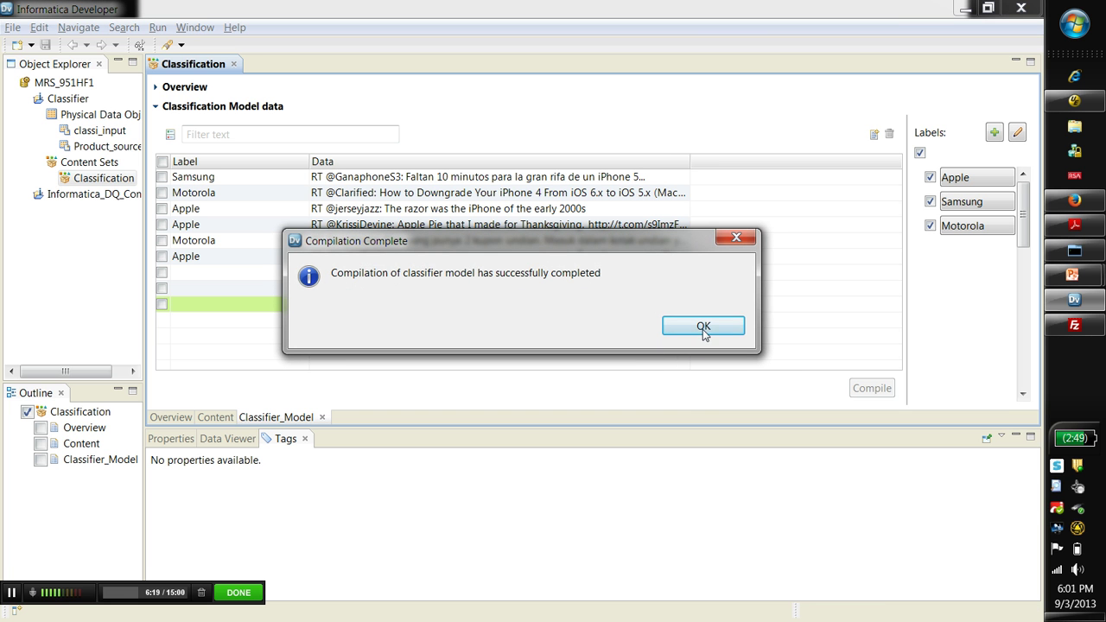
{"action": "left_click", "coordinate": [704, 328]}
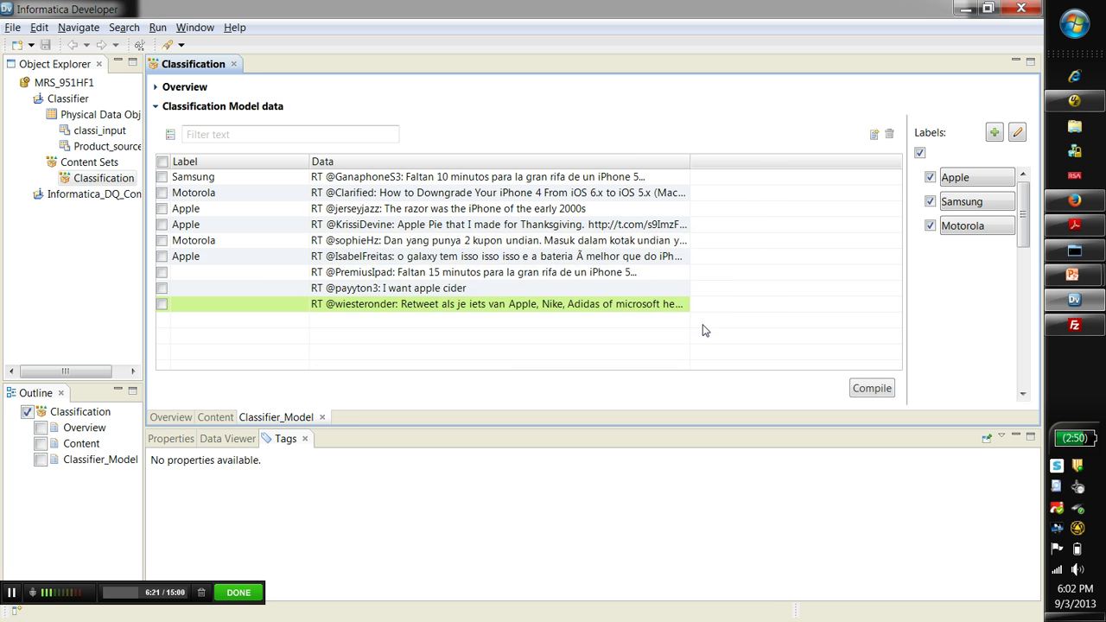
{"action": "left_click", "coordinate": [216, 417]}
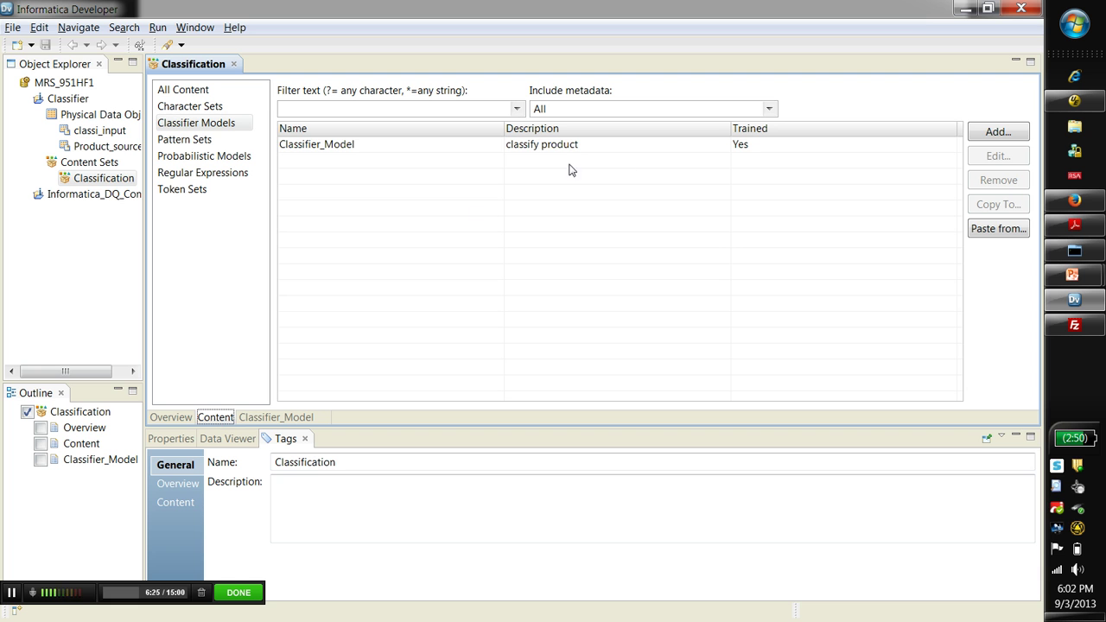
{"action": "left_click", "coordinate": [751, 145]}
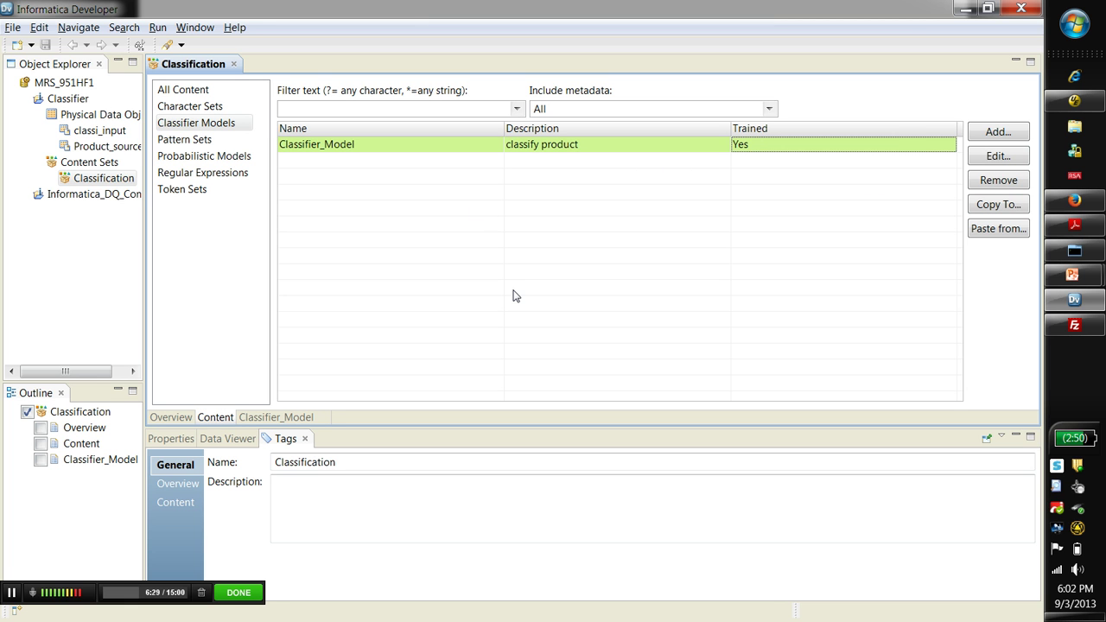
{"action": "left_click", "coordinate": [13, 595]}
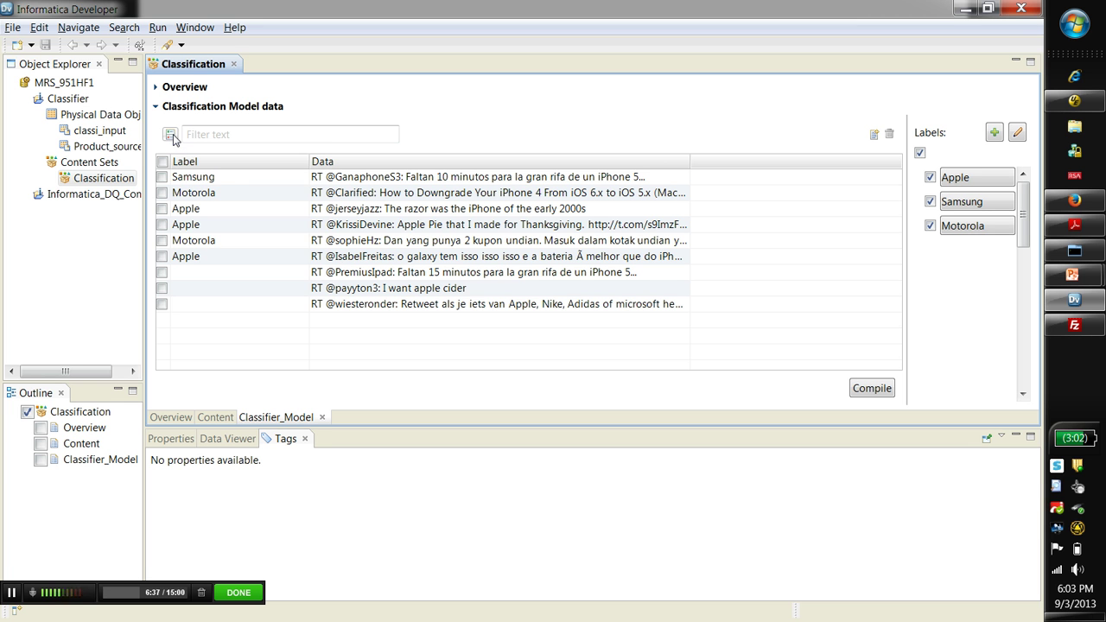
- Switch to per-record editing and filter the training tweets on 'iphone'
{"action": "left_click", "coordinate": [172, 137]}
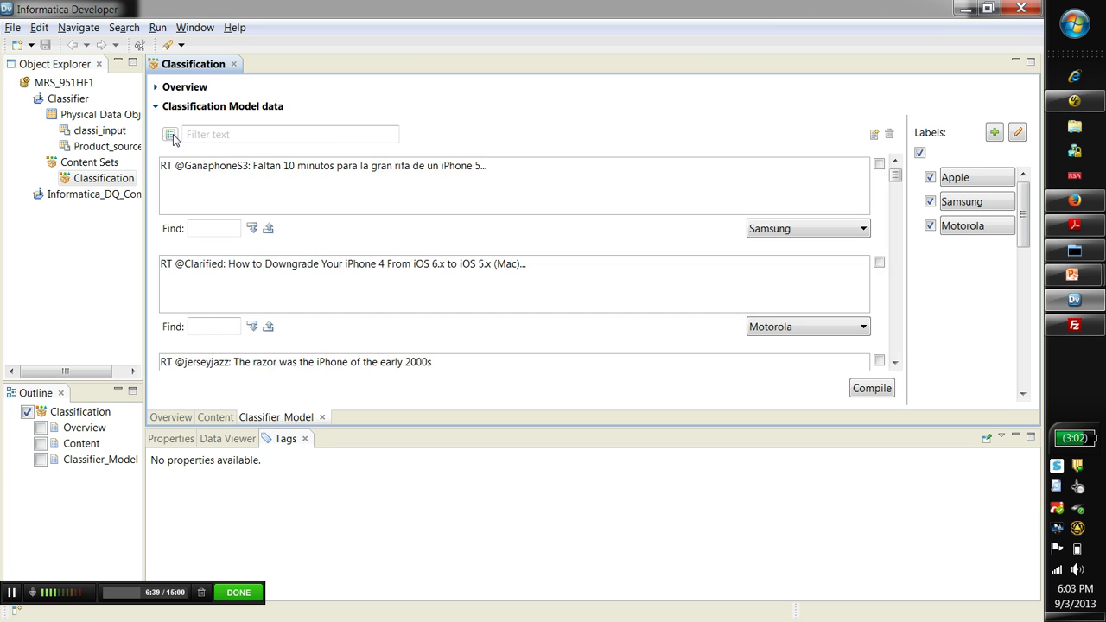
{"action": "left_click", "coordinate": [205, 135]}
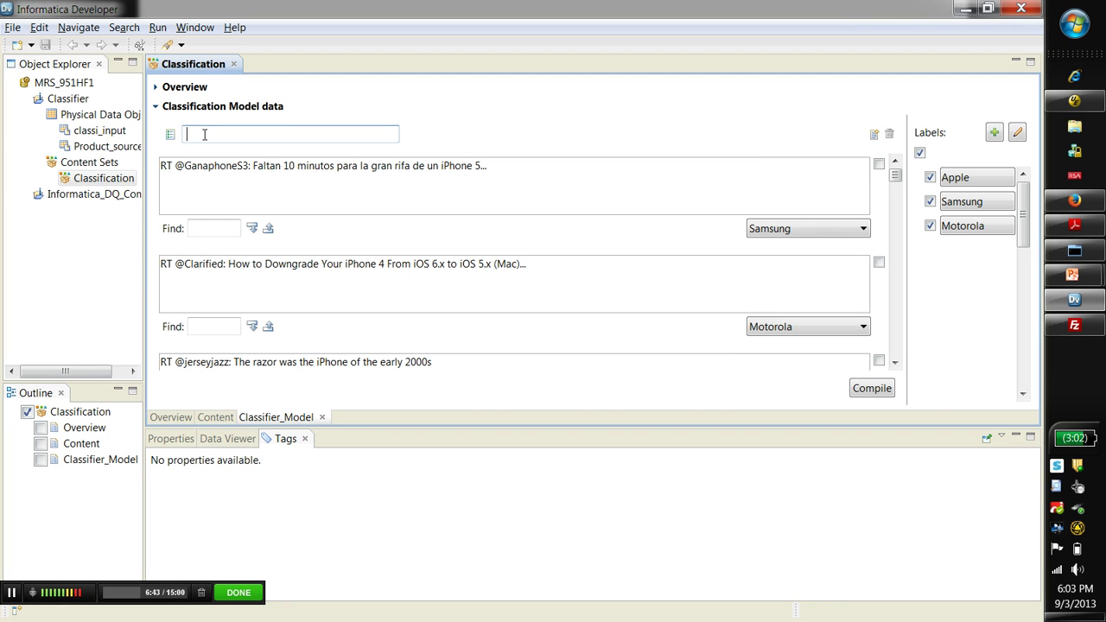
{"action": "type", "text": "ip"}
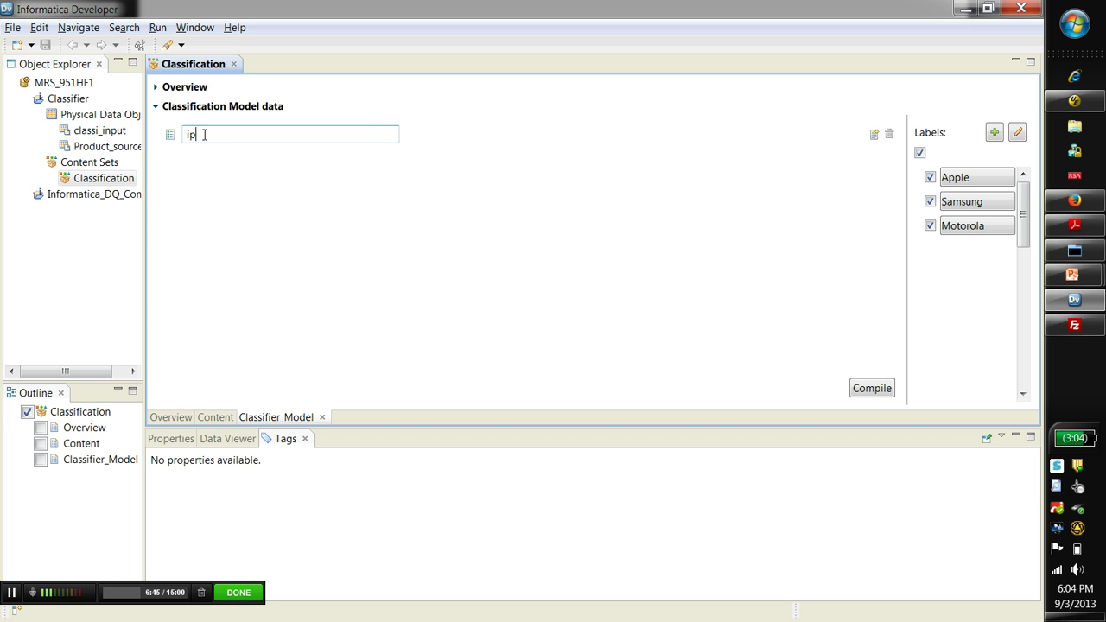
{"action": "type", "text": "hone"}
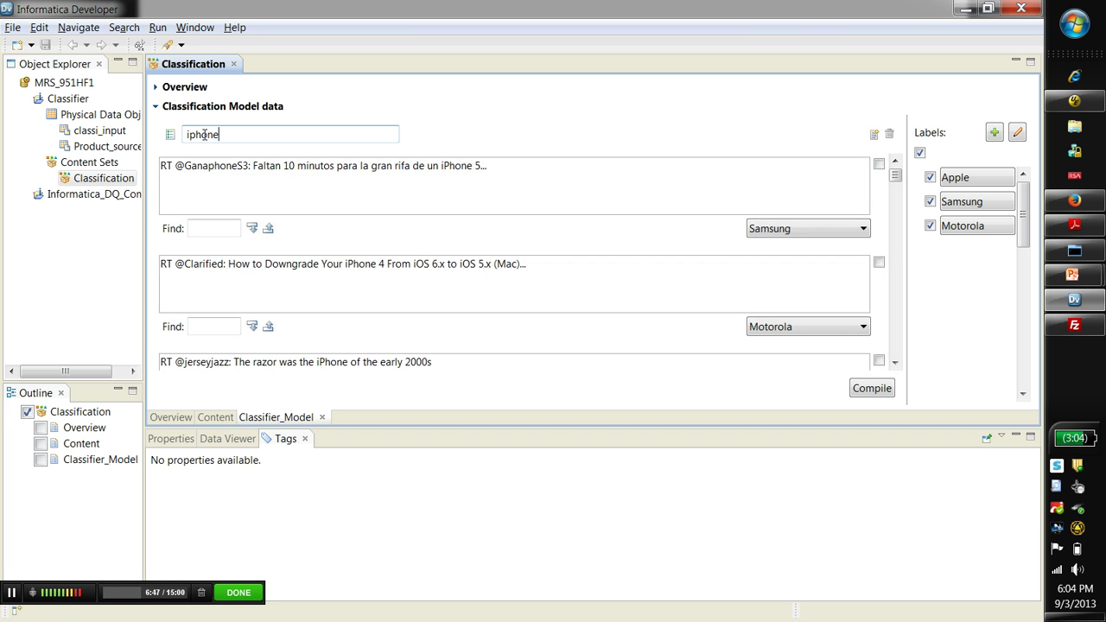
{"action": "type", "text": "5"}
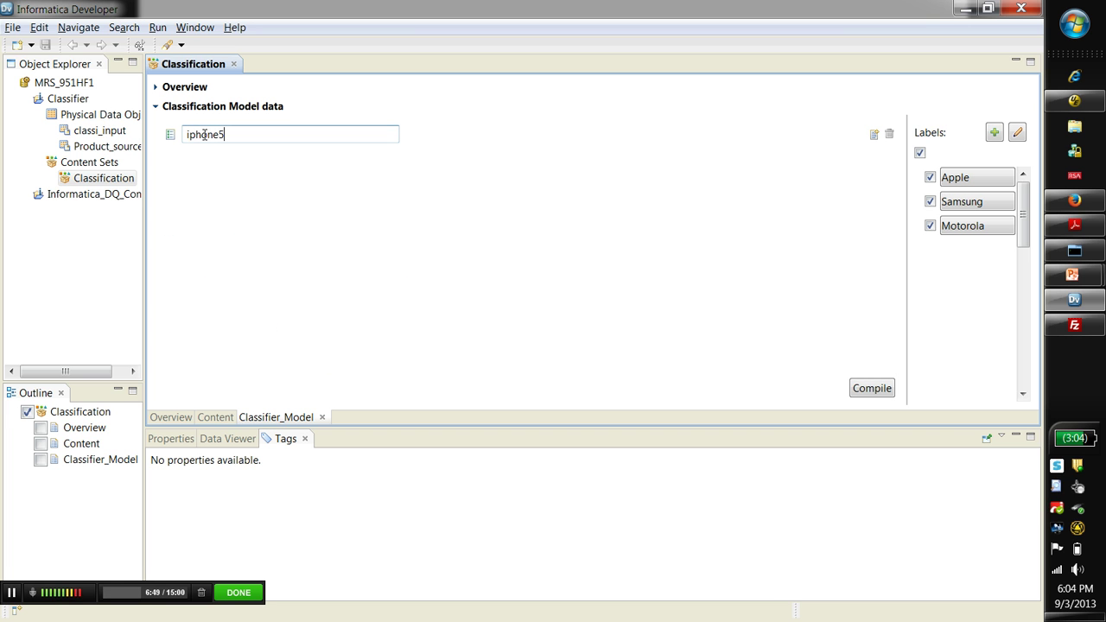
{"action": "key", "text": "BackSpace"}
{"action": "type", "text": "4"}
{"action": "key", "text": "BackSpace"}
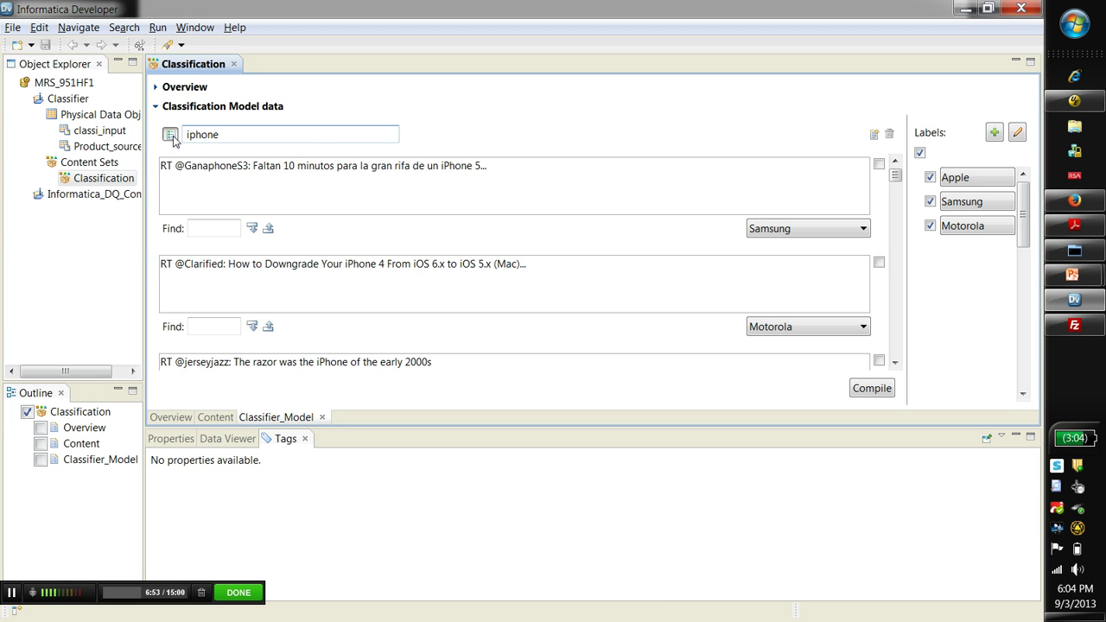
{"action": "left_click", "coordinate": [171, 136]}
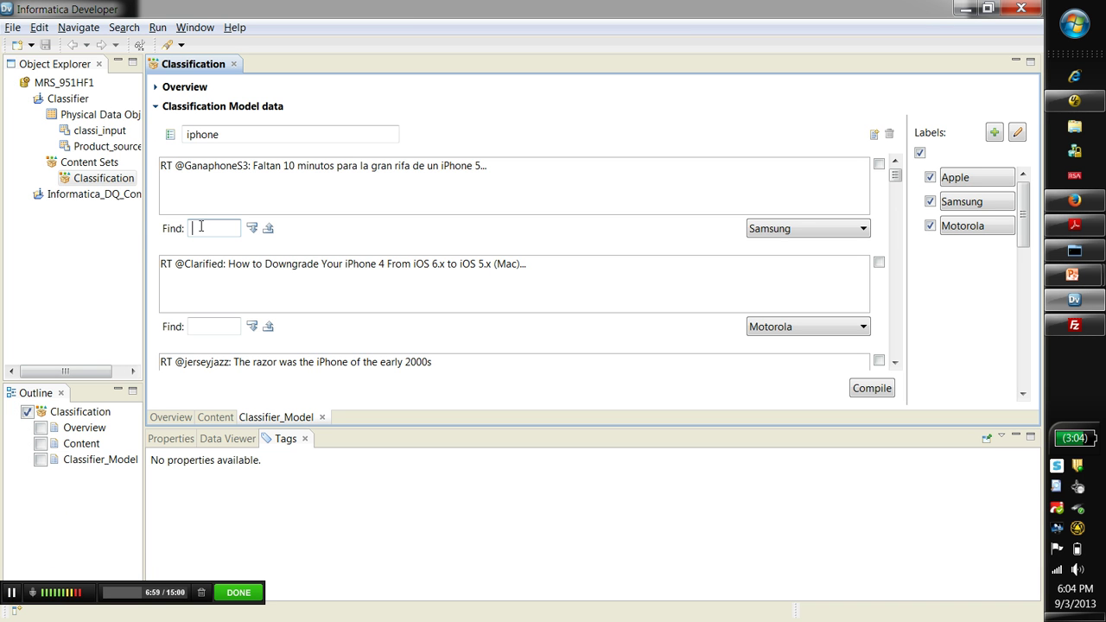
- Find 'minuto' in the first record, tick the first two records, and view the label choices
{"action": "left_click", "coordinate": [201, 226]}
{"action": "type", "text": "minutos"}
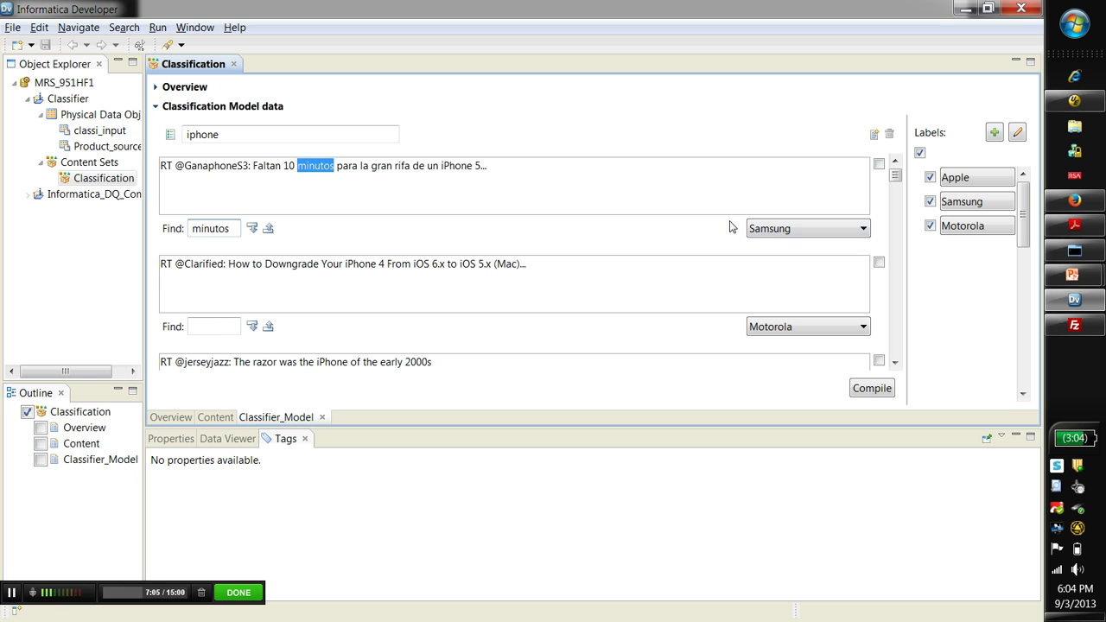
{"action": "left_click", "coordinate": [878, 164]}
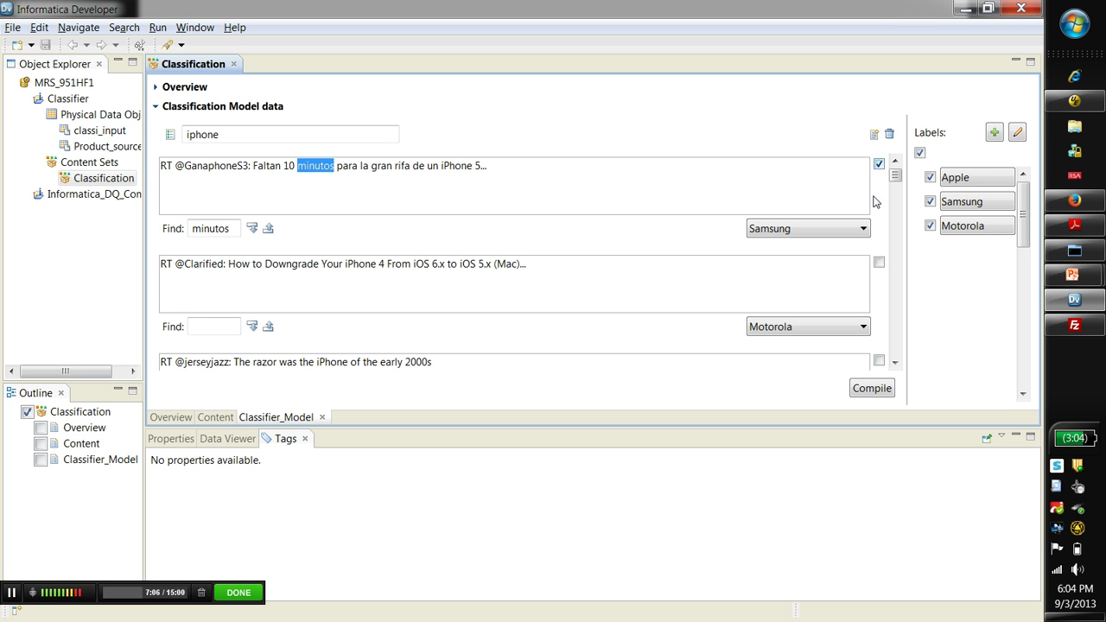
{"action": "left_click", "coordinate": [879, 261]}
{"action": "left_click", "coordinate": [861, 231]}
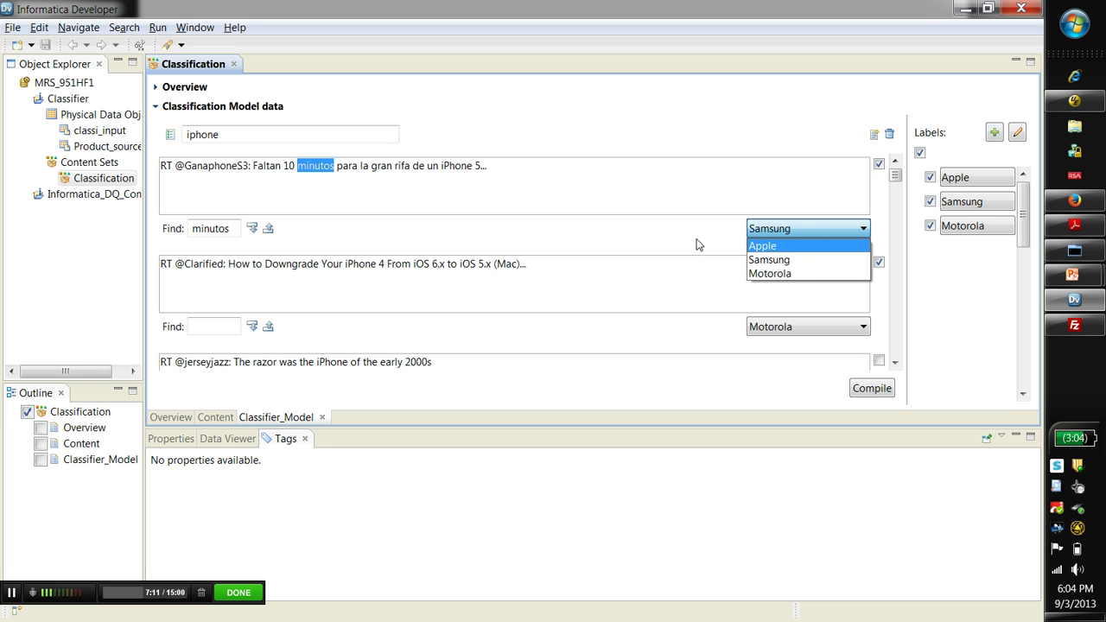
{"action": "left_click", "coordinate": [12, 593]}
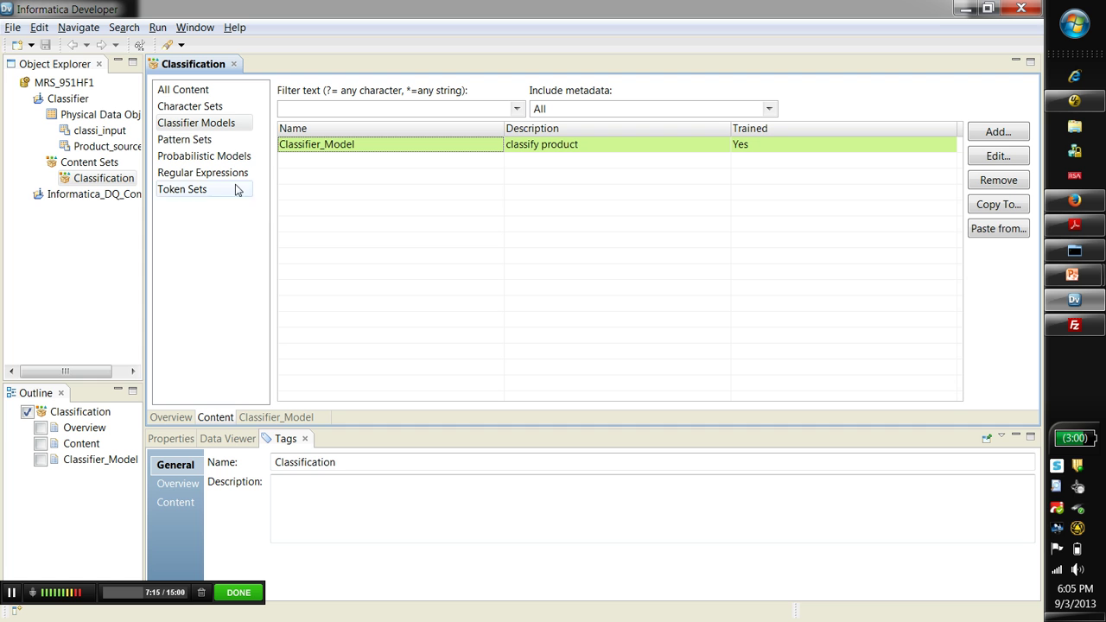
- Collapse the Classifier project and open Language_Classifier from Informatica_DQ_Content's Content Sets
{"action": "left_click", "coordinate": [41, 163]}
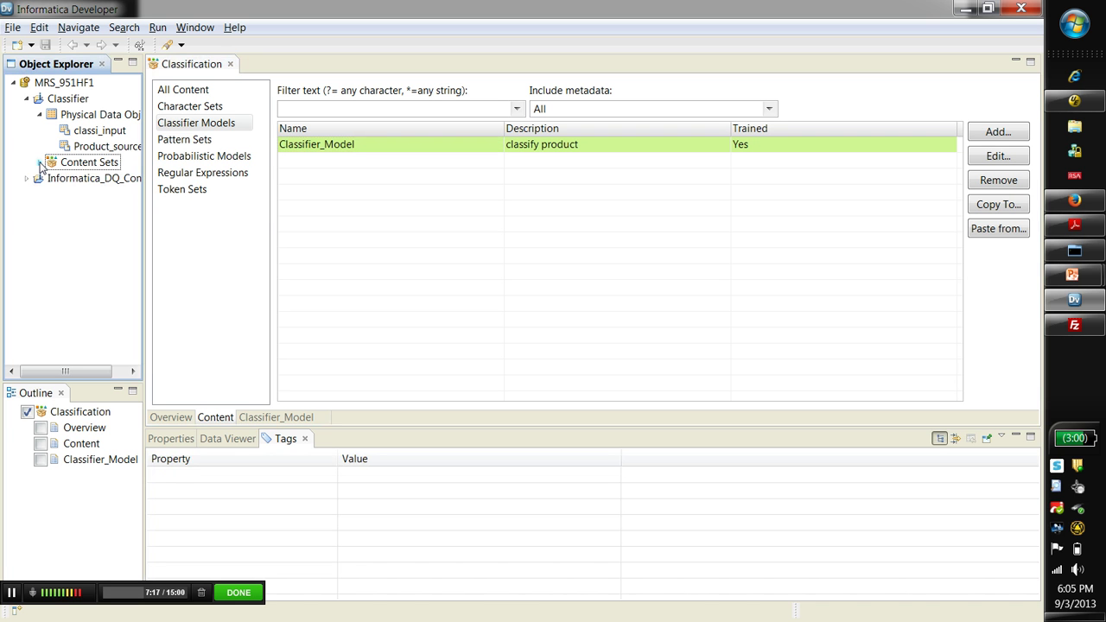
{"action": "left_click", "coordinate": [39, 114]}
{"action": "left_click", "coordinate": [26, 100]}
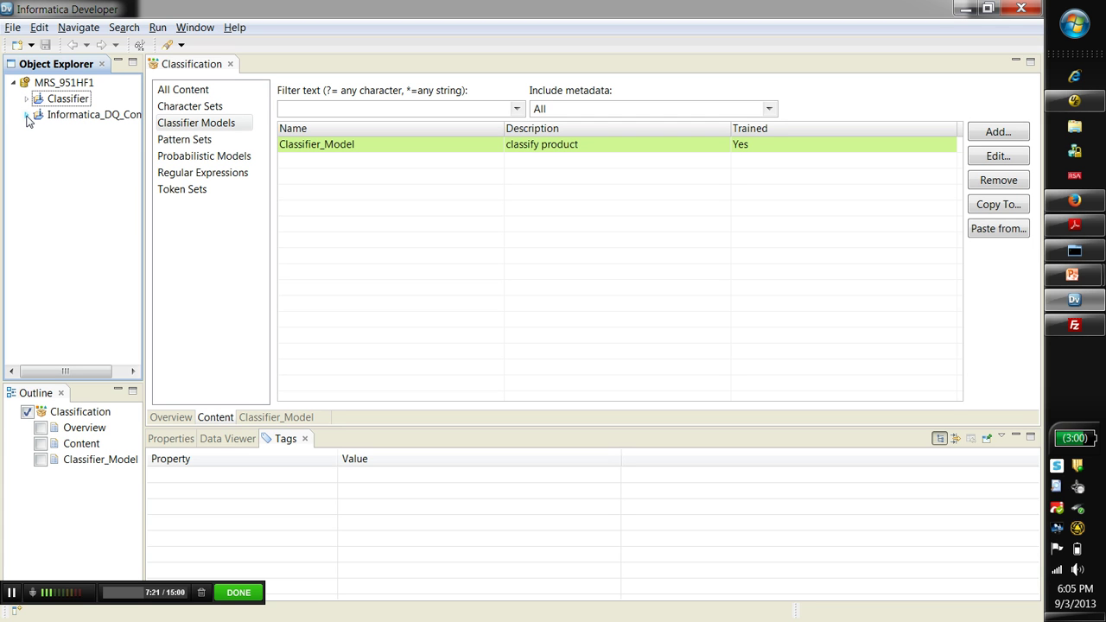
{"action": "left_click", "coordinate": [26, 114]}
{"action": "left_click", "coordinate": [40, 195]}
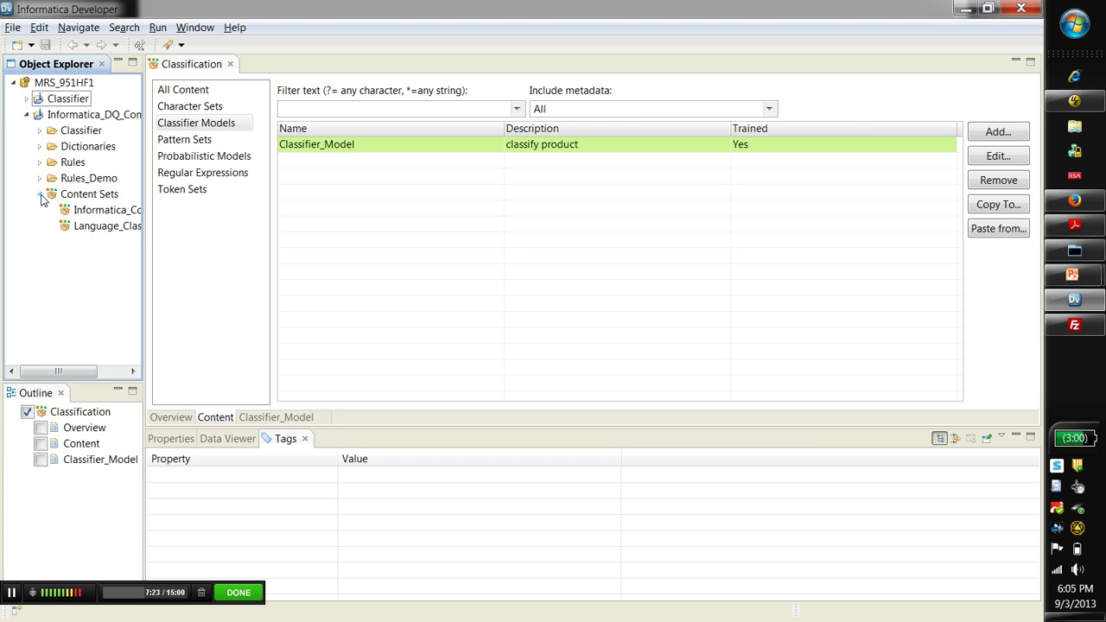
{"action": "left_click", "coordinate": [89, 226]}
{"action": "right_click", "coordinate": [89, 228]}
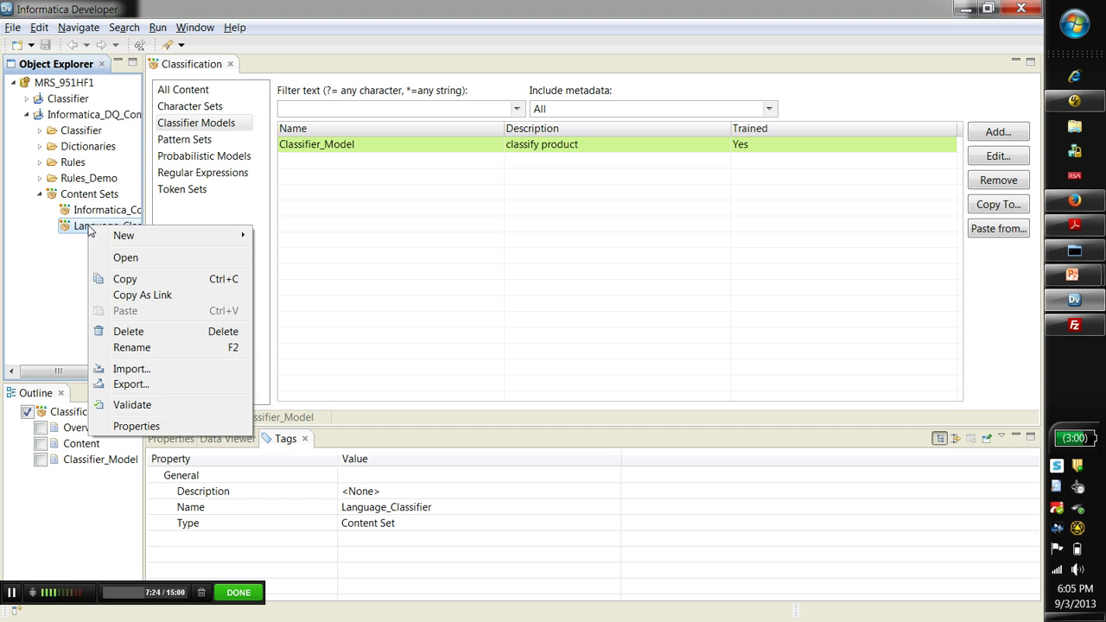
{"action": "left_click", "coordinate": [123, 258]}
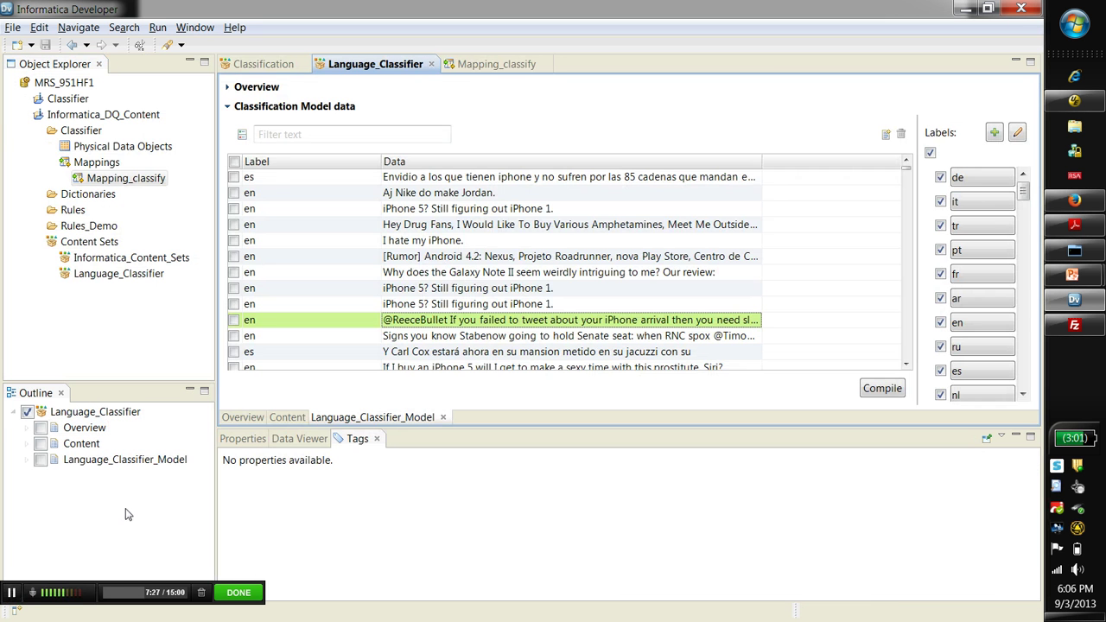
- Review Language_Classifier_Model and the Classifier transformation in the Mapping_classify diagram
{"action": "left_click", "coordinate": [287, 417]}
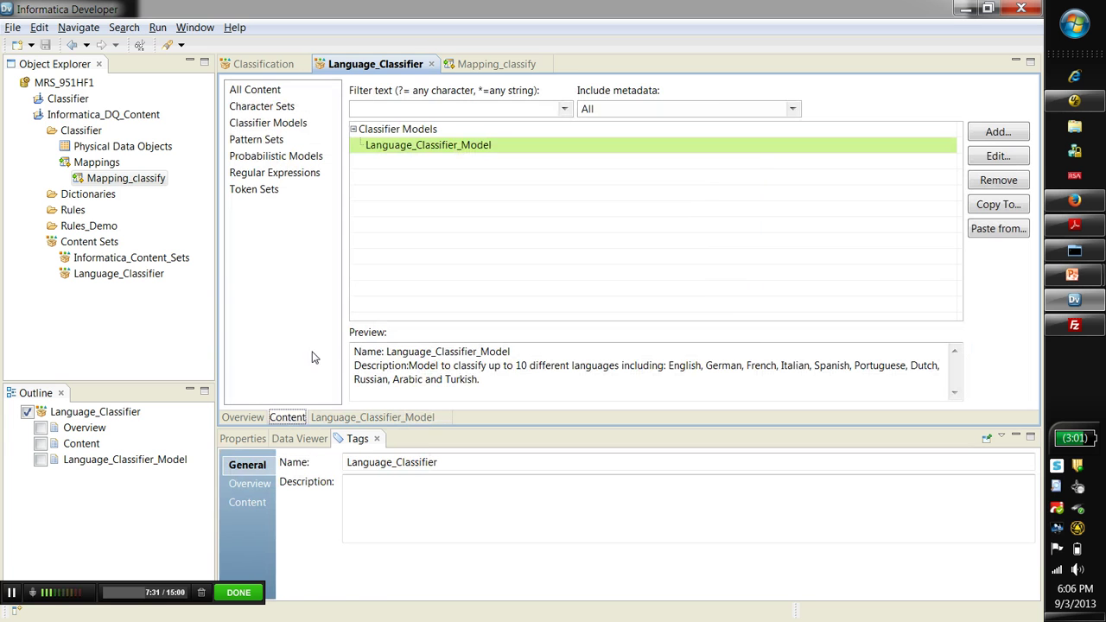
{"action": "left_click", "coordinate": [427, 147]}
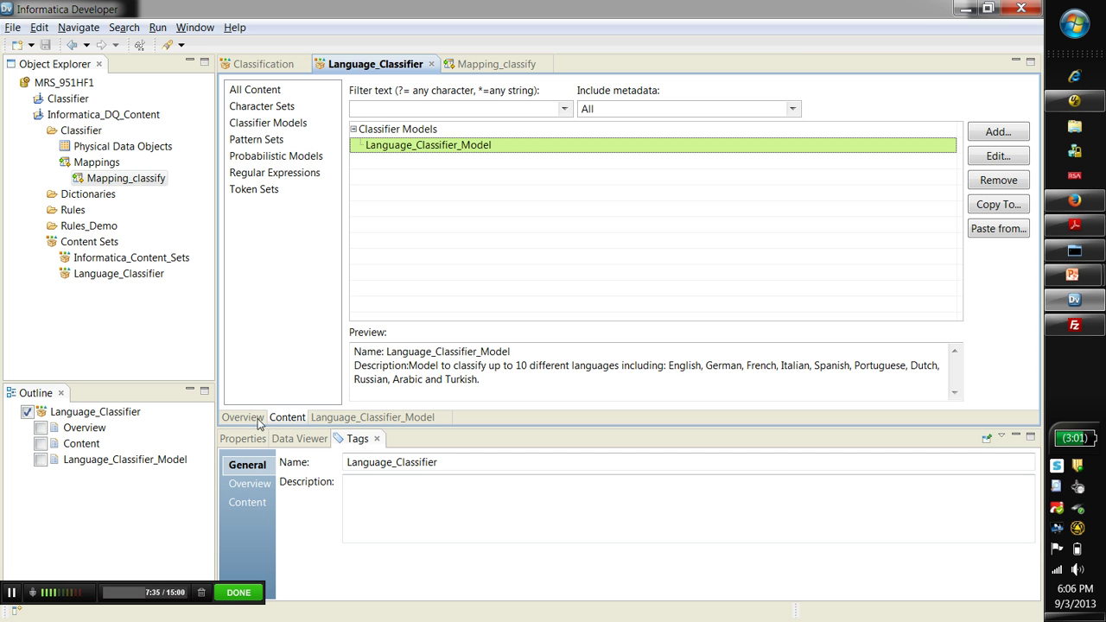
{"action": "left_click", "coordinate": [478, 65]}
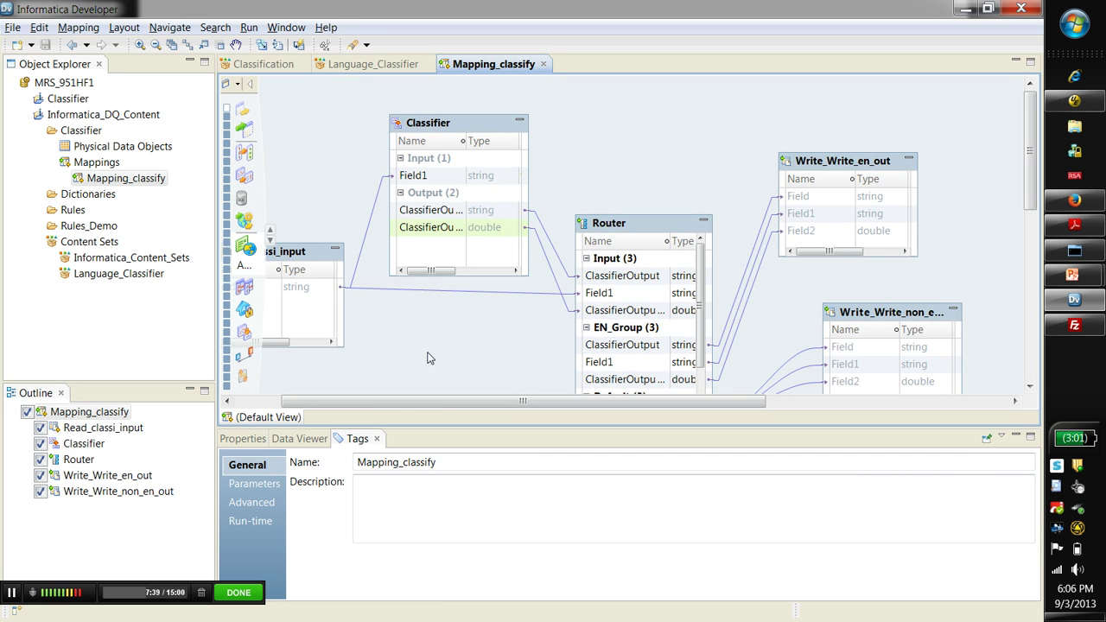
{"action": "left_click_drag", "start_coordinate": [425, 403], "coordinate": [373, 406]}
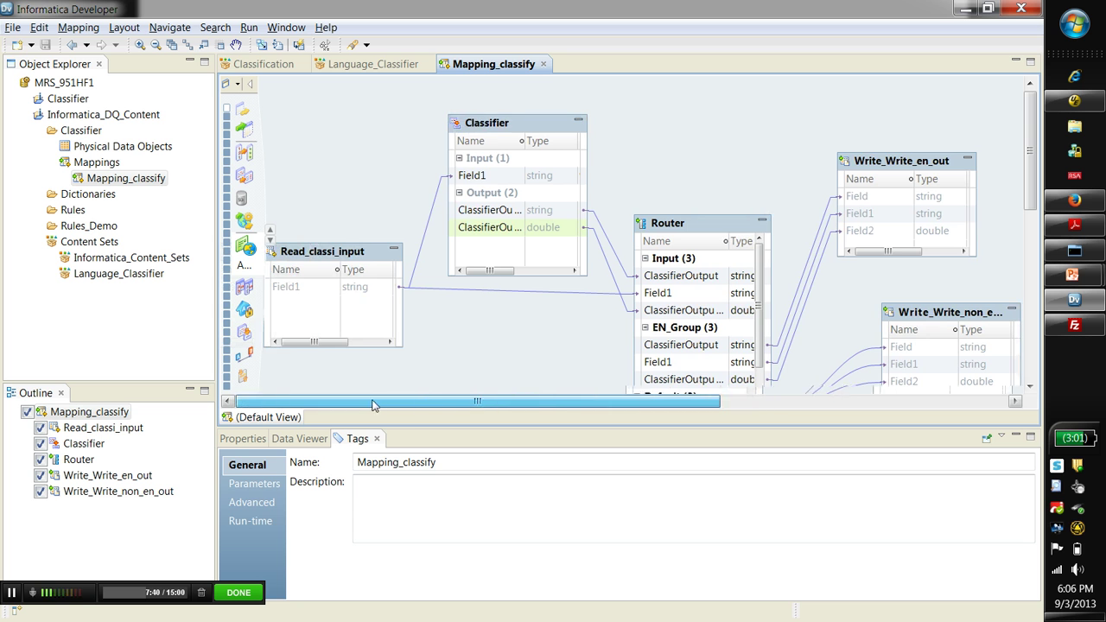
{"action": "left_click", "coordinate": [508, 124]}
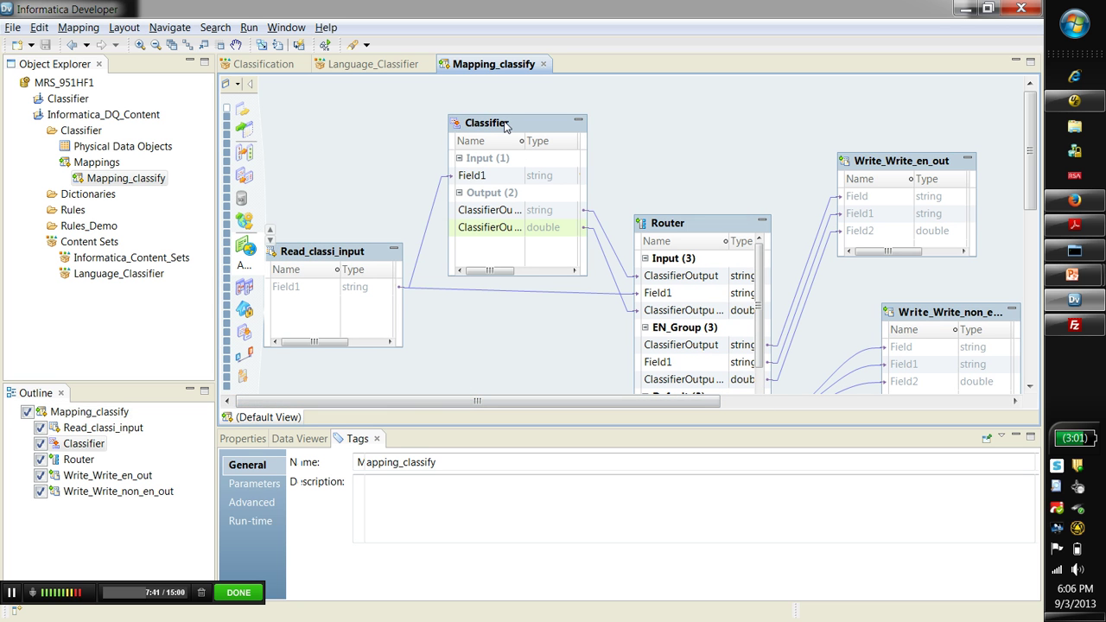
{"action": "left_click", "coordinate": [13, 592]}
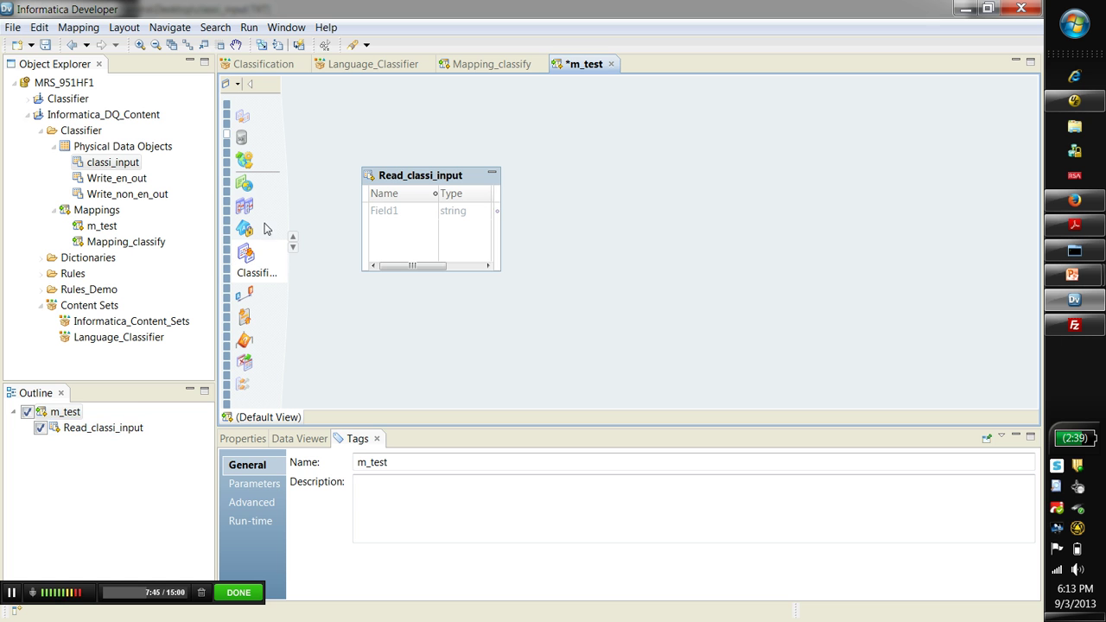
- Place a Classifier transformation in m_test, link Field1 into it, and start a new strategy
{"action": "left_click", "coordinate": [249, 255]}
{"action": "left_click", "coordinate": [557, 221]}
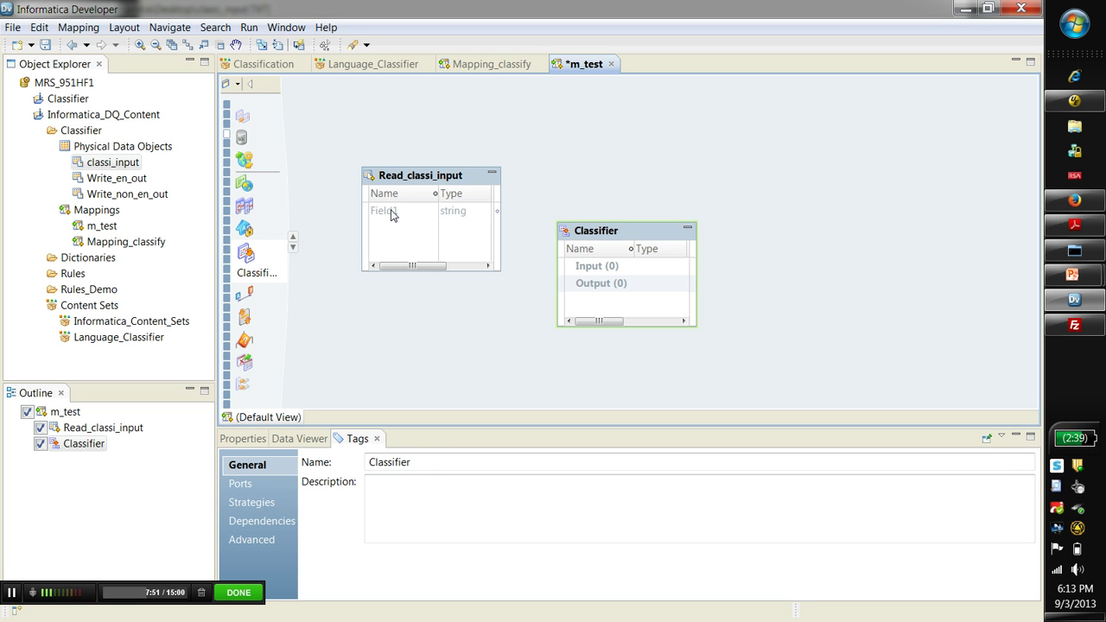
{"action": "left_click_drag", "start_coordinate": [393, 215], "coordinate": [577, 268]}
{"action": "left_click", "coordinate": [570, 235]}
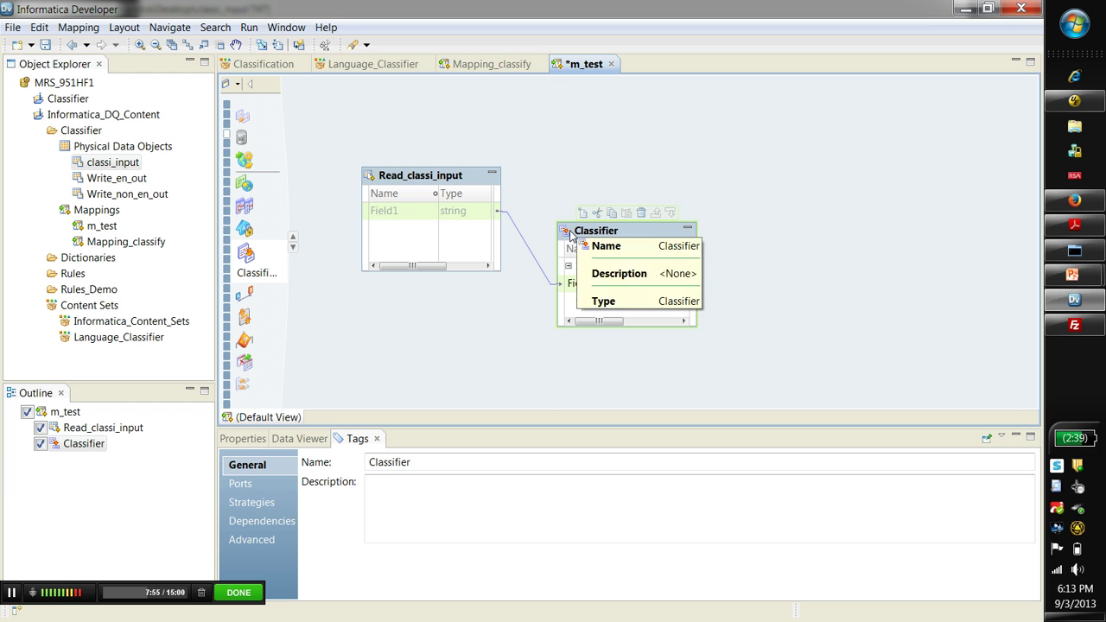
{"action": "left_click", "coordinate": [272, 502]}
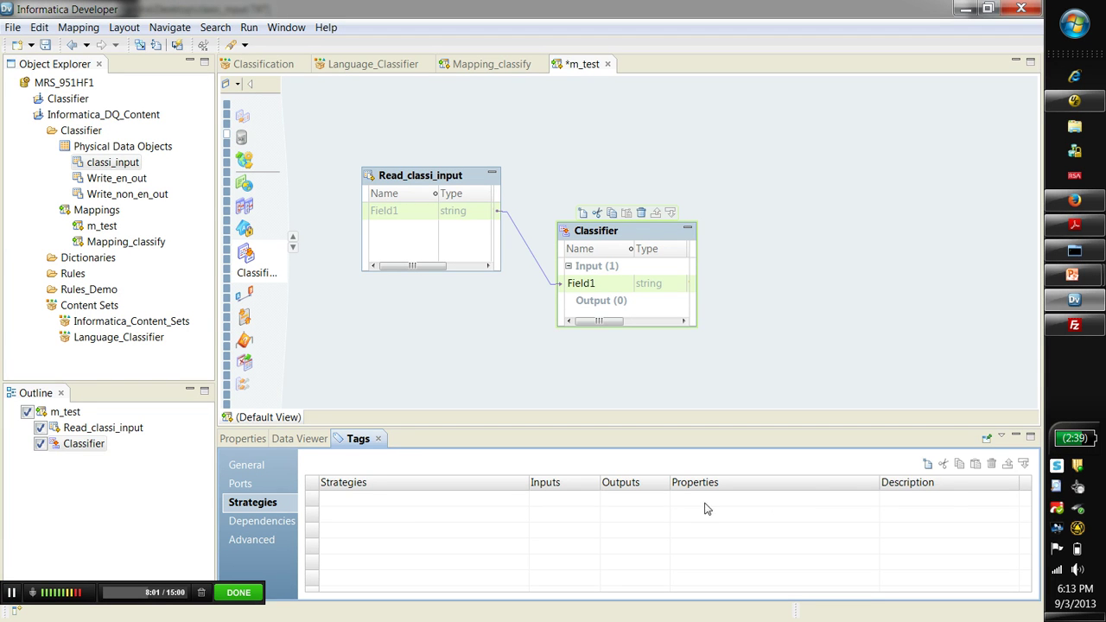
{"action": "left_click", "coordinate": [928, 466]}
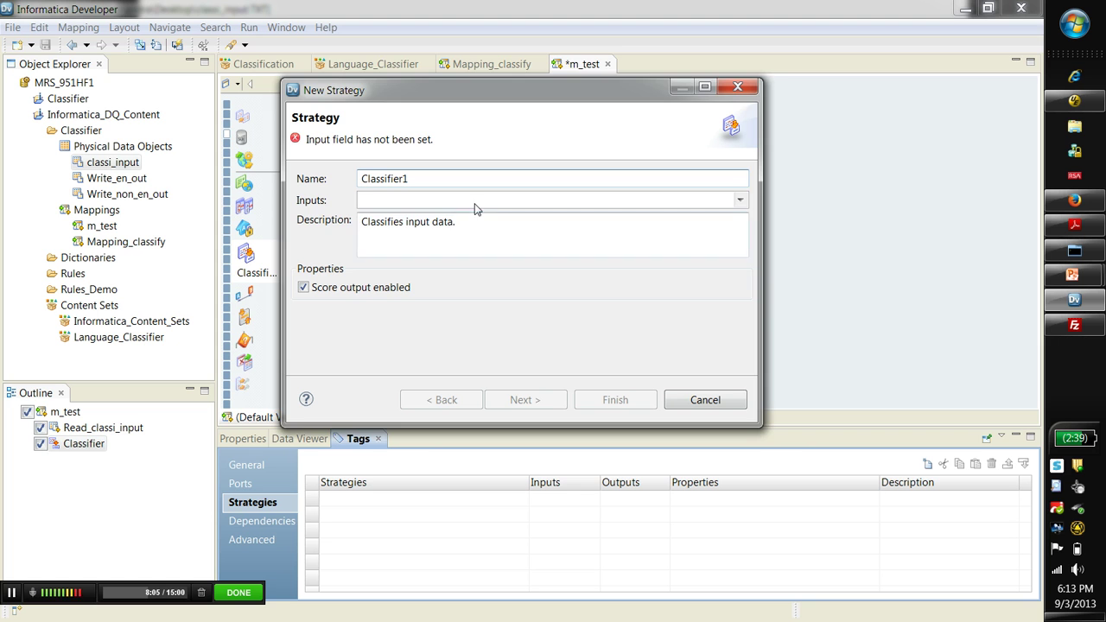
- Set Field1 as the strategy input and add a Classify operation using Language_Classifier_Model
{"action": "left_click", "coordinate": [474, 209]}
{"action": "left_click", "coordinate": [420, 222]}
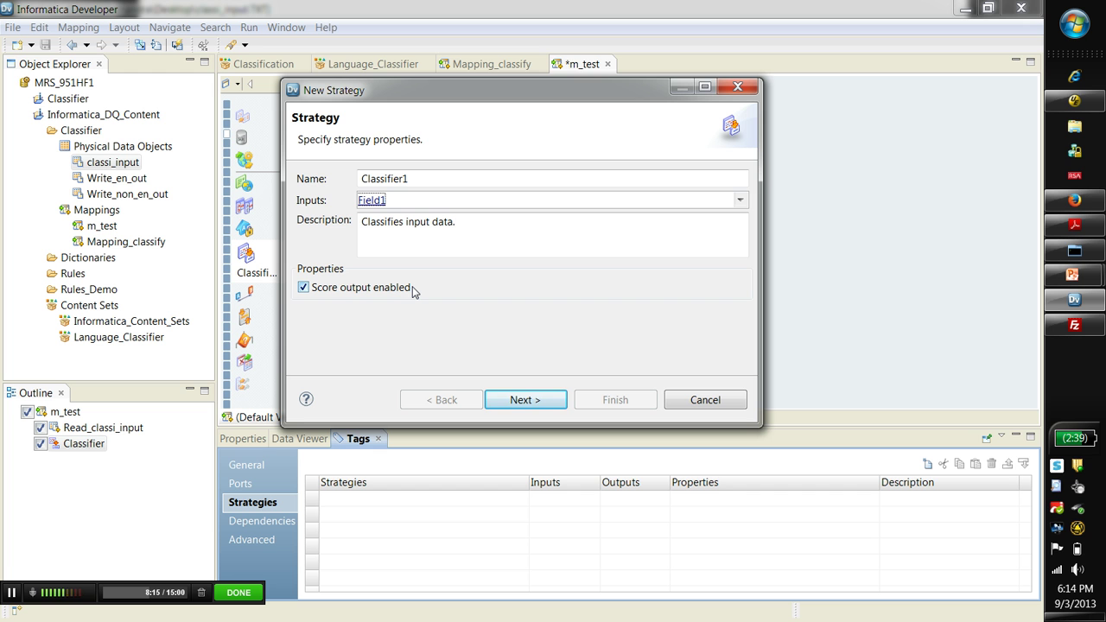
{"action": "left_click", "coordinate": [510, 400]}
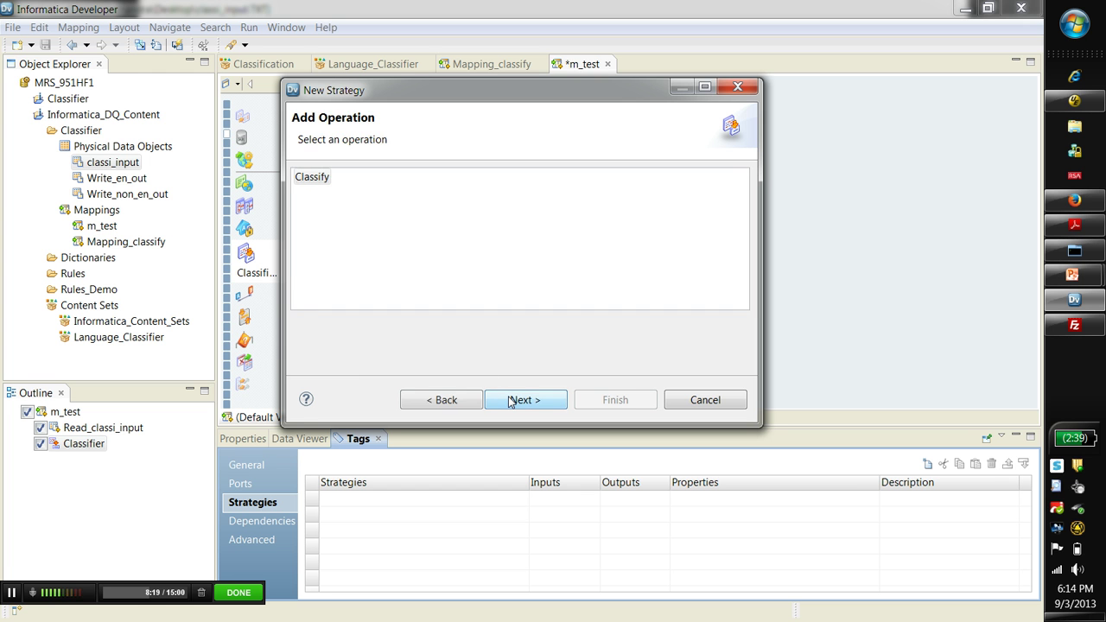
{"action": "left_click", "coordinate": [326, 179]}
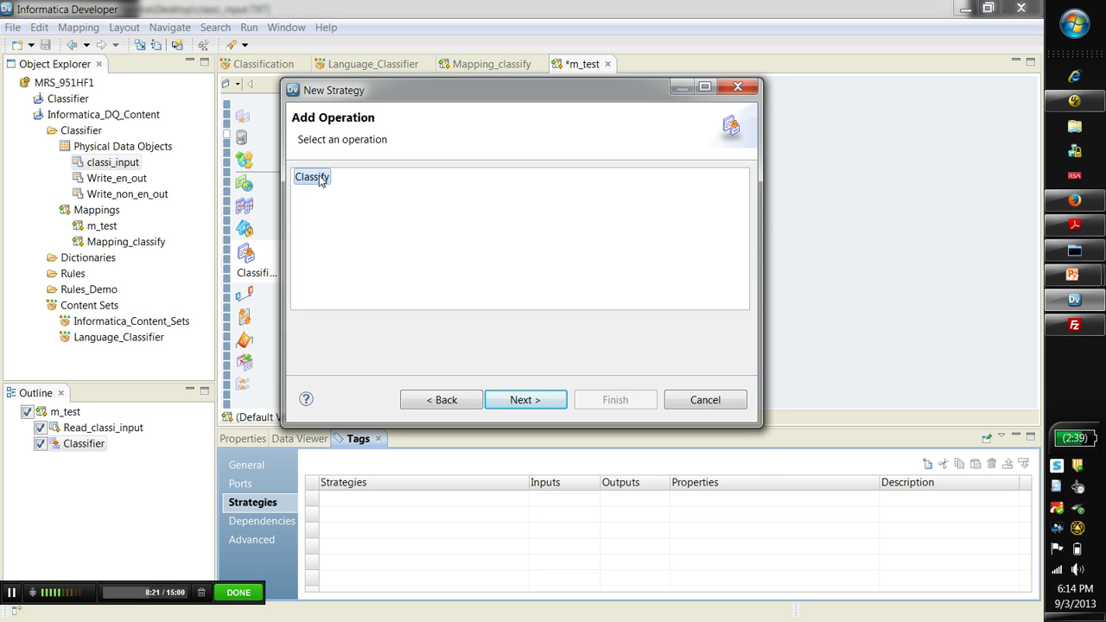
{"action": "left_click", "coordinate": [516, 399]}
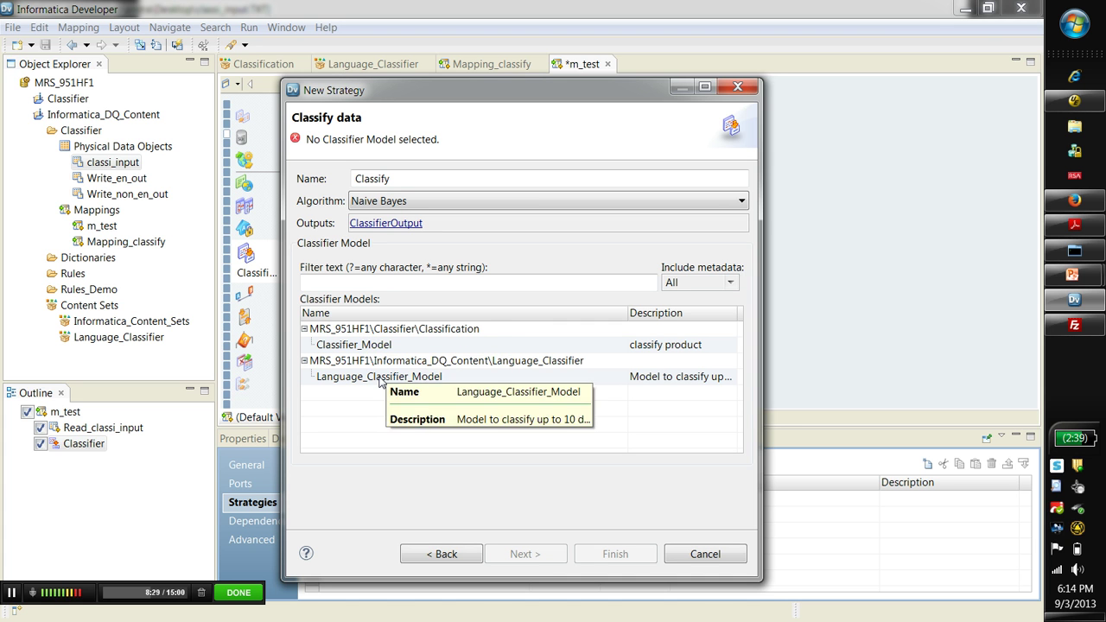
{"action": "left_click", "coordinate": [380, 381]}
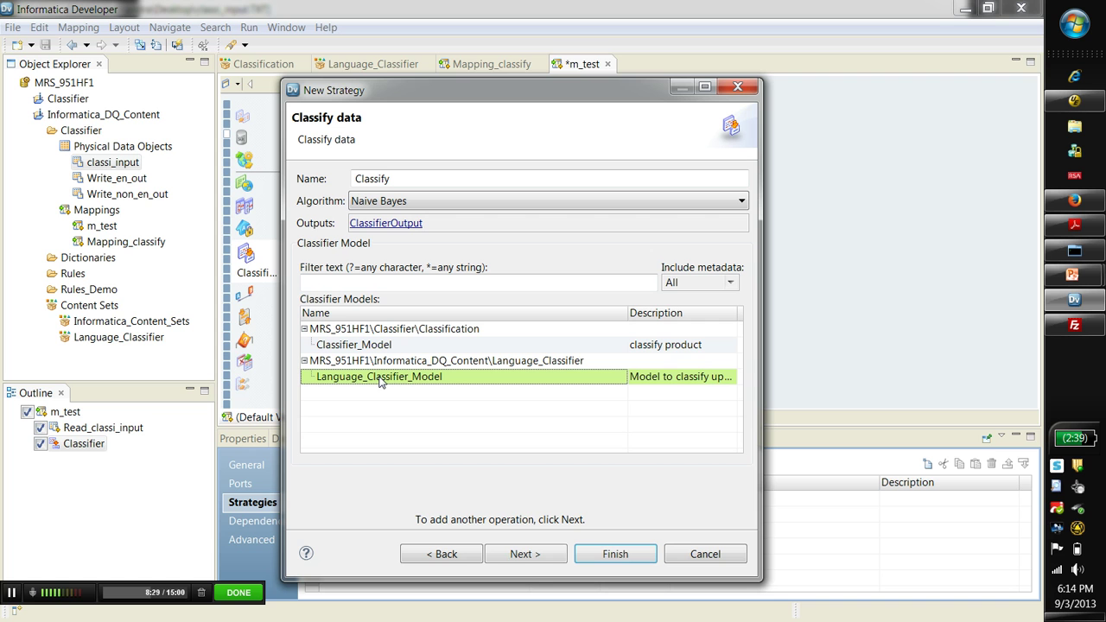
{"action": "left_click", "coordinate": [522, 555]}
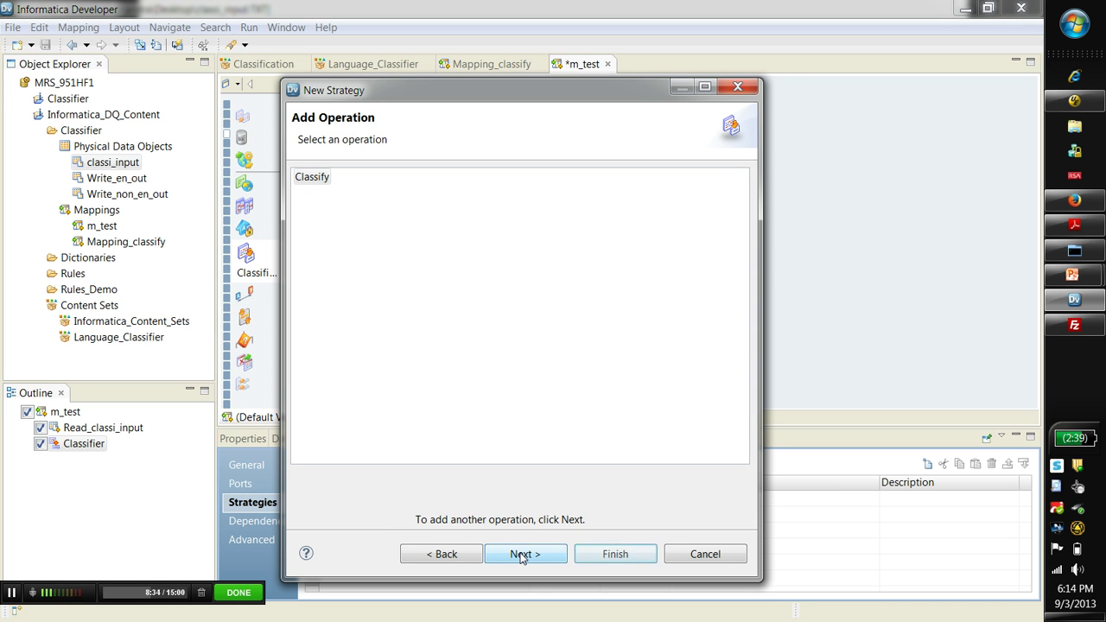
- Add a second Classify operation, Classify1, also using Language_Classifier_Model
{"action": "left_click", "coordinate": [468, 557]}
{"action": "left_click", "coordinate": [435, 381]}
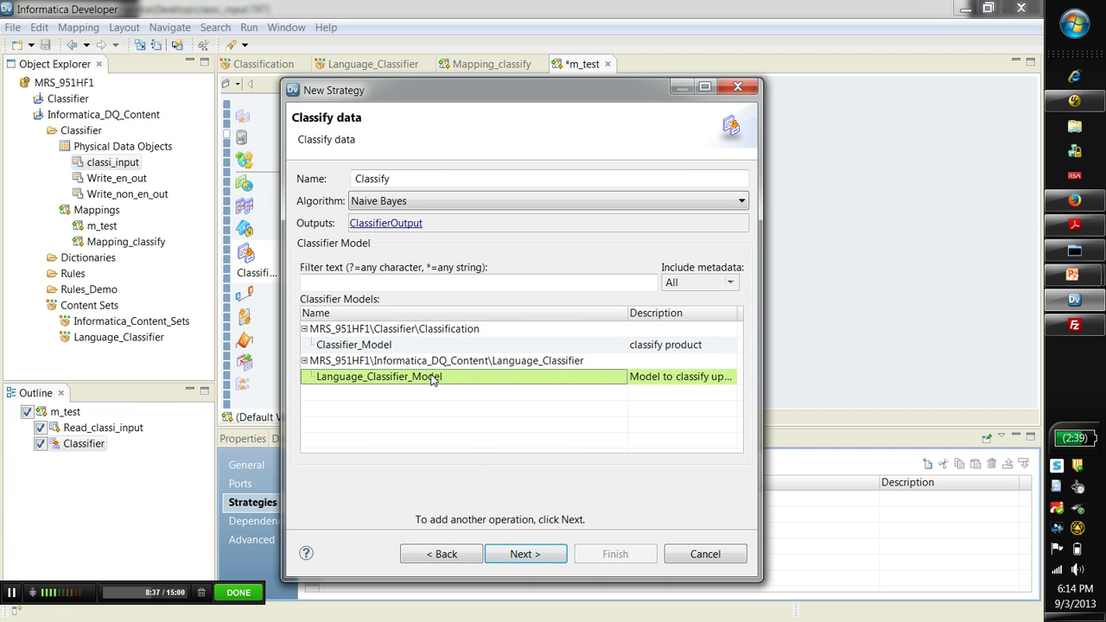
{"action": "left_click", "coordinate": [526, 554]}
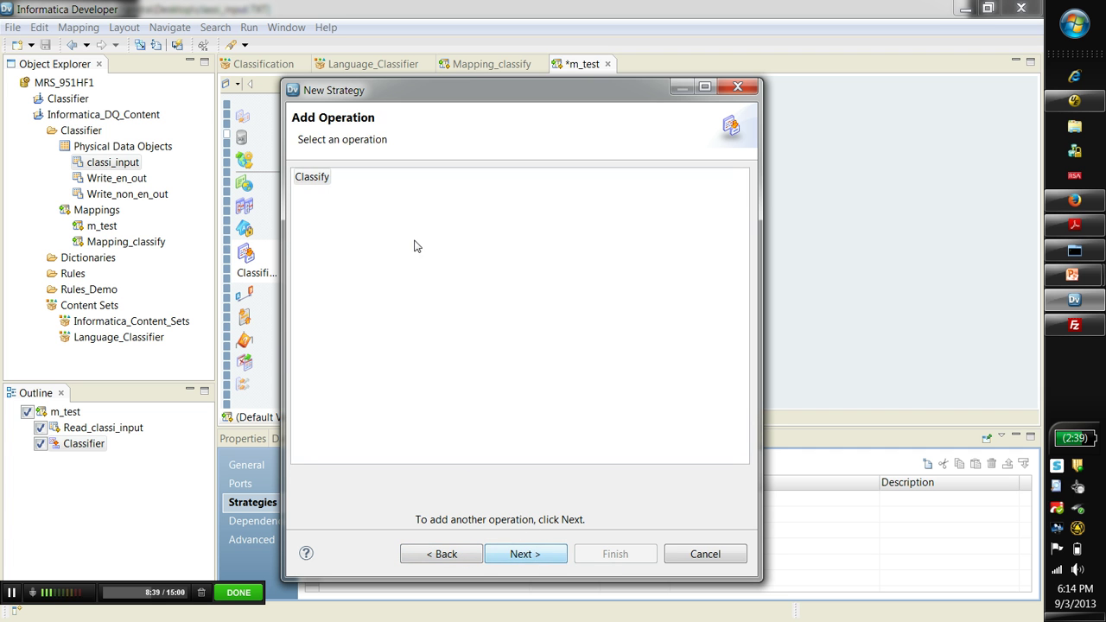
{"action": "left_click", "coordinate": [316, 179]}
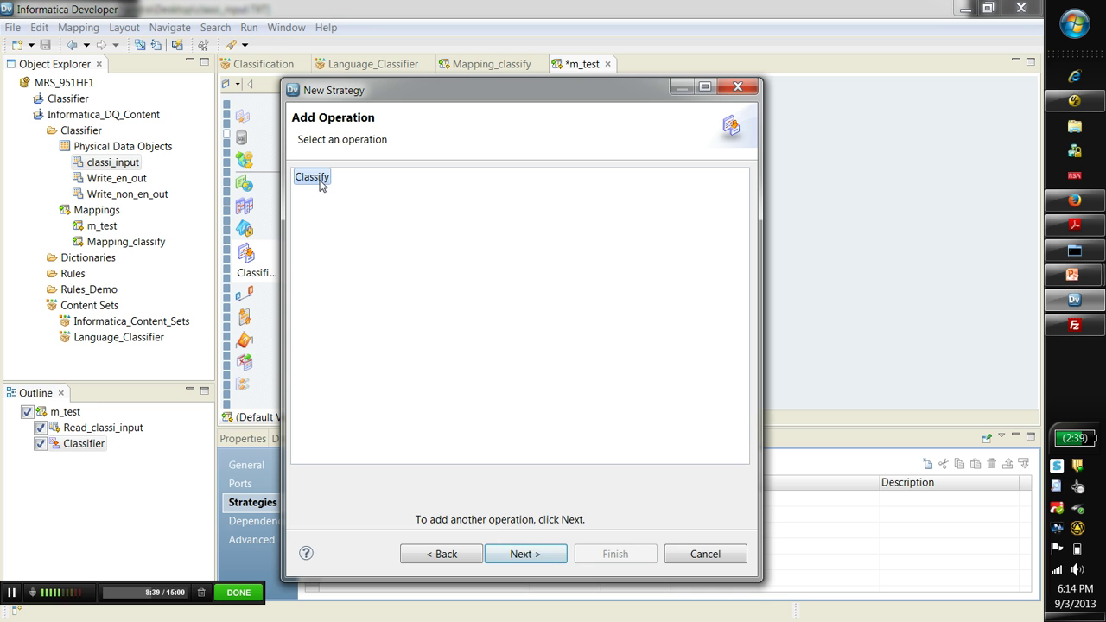
{"action": "left_click", "coordinate": [525, 553]}
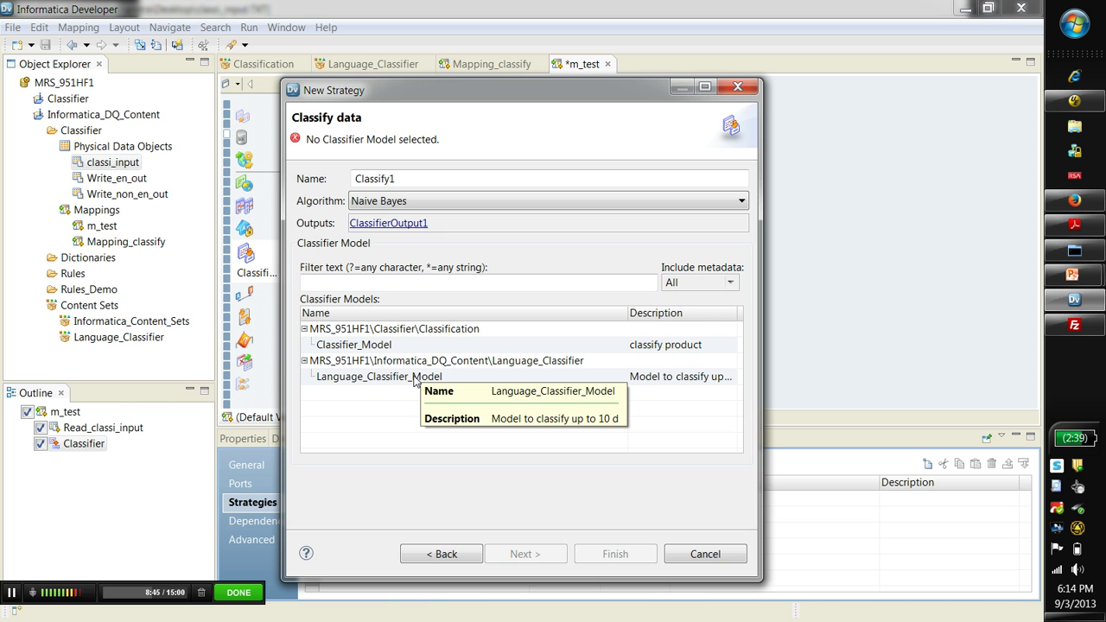
{"action": "left_click", "coordinate": [370, 385]}
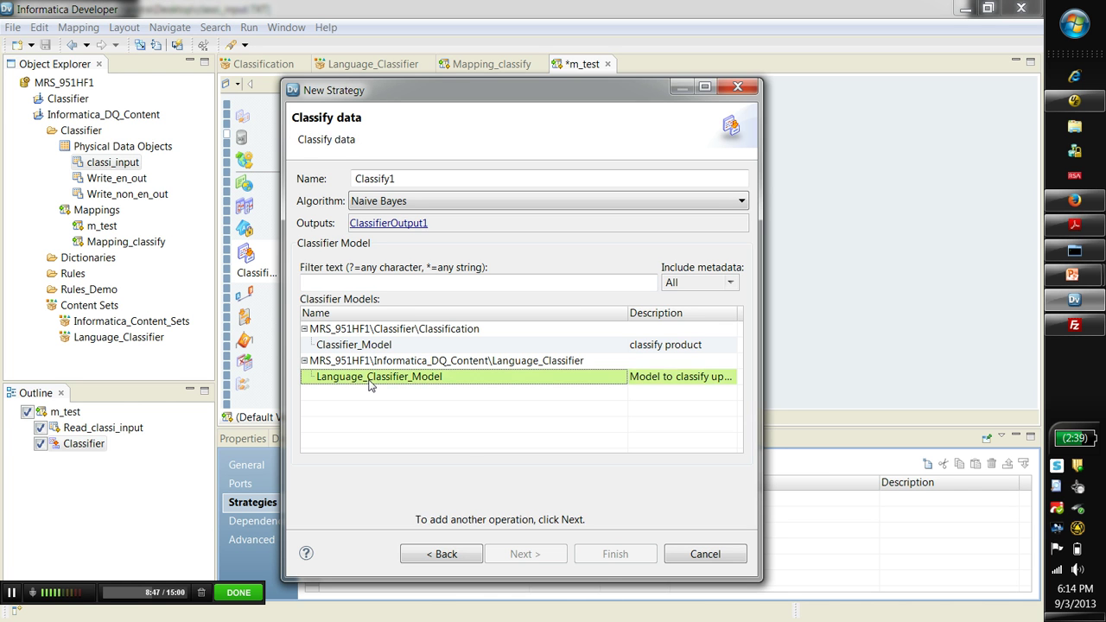
- Finish the strategy and inspect Classifier1's outputs, including ClassifierOutput and ClassifierOutput_score
{"action": "left_click", "coordinate": [610, 557]}
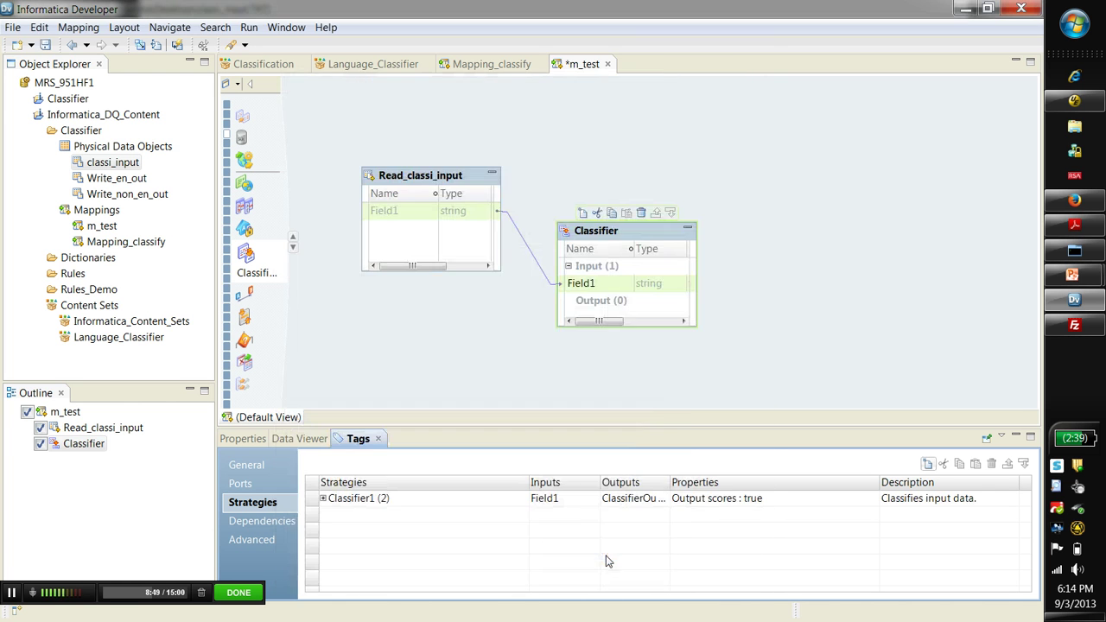
{"action": "left_click", "coordinate": [323, 500]}
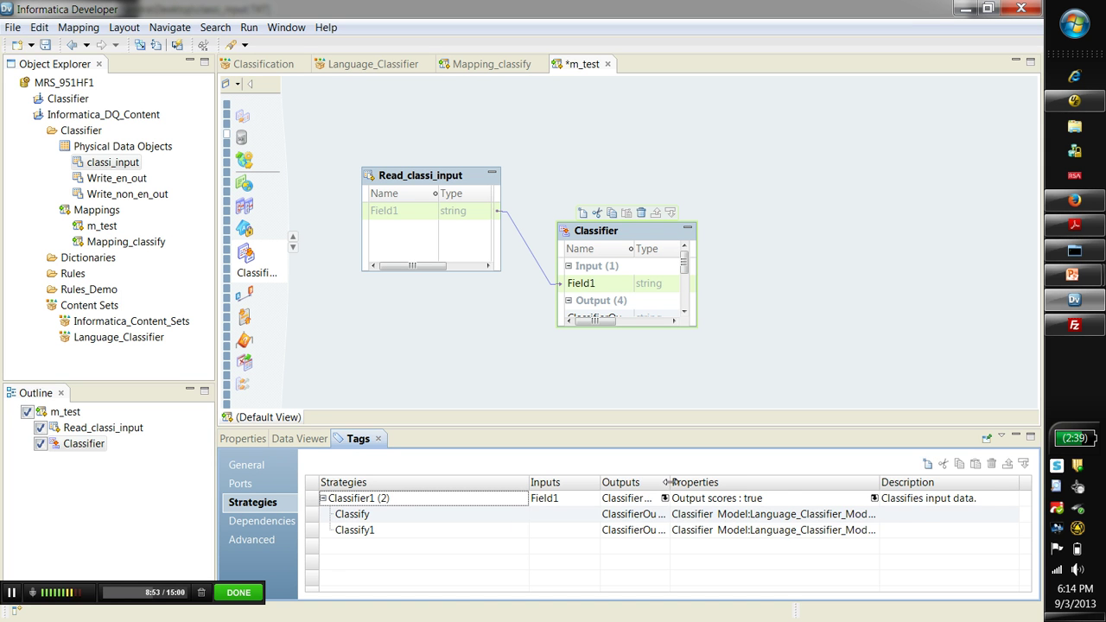
{"action": "left_click_drag", "start_coordinate": [669, 482], "coordinate": [720, 482]}
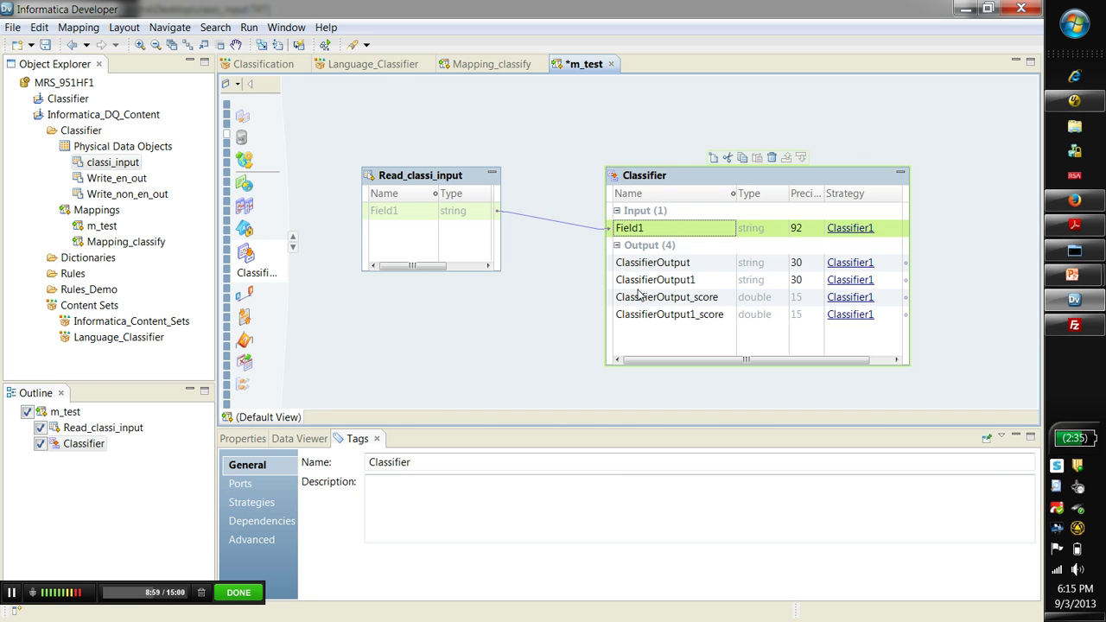
{"action": "left_click", "coordinate": [684, 264]}
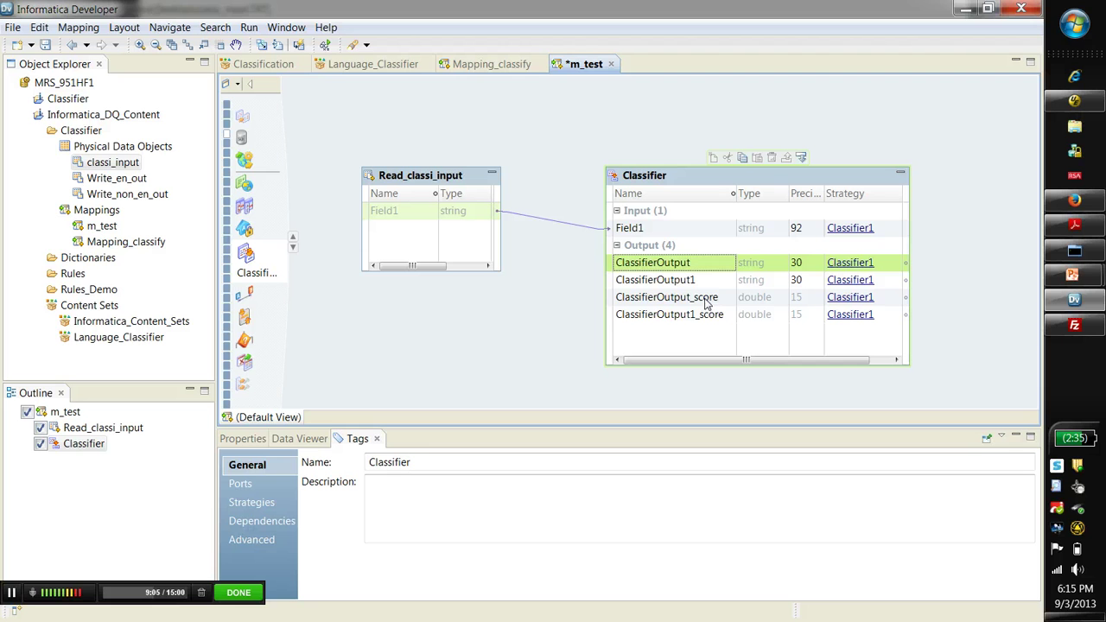
{"action": "left_click", "coordinate": [706, 299], "text": "ctrl"}
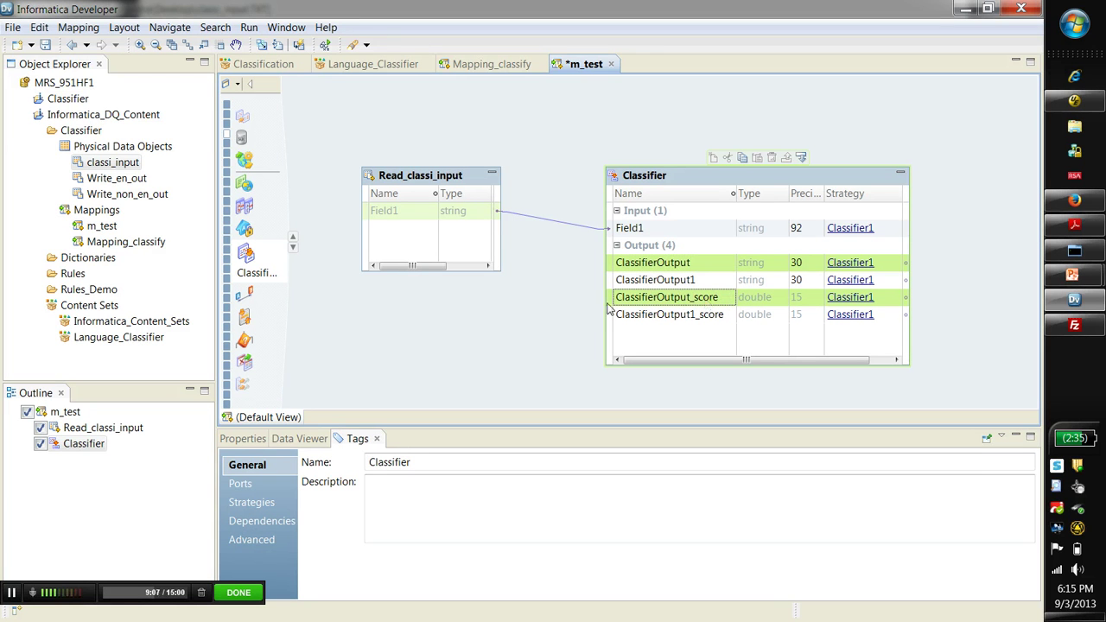
{"action": "left_click", "coordinate": [12, 595]}
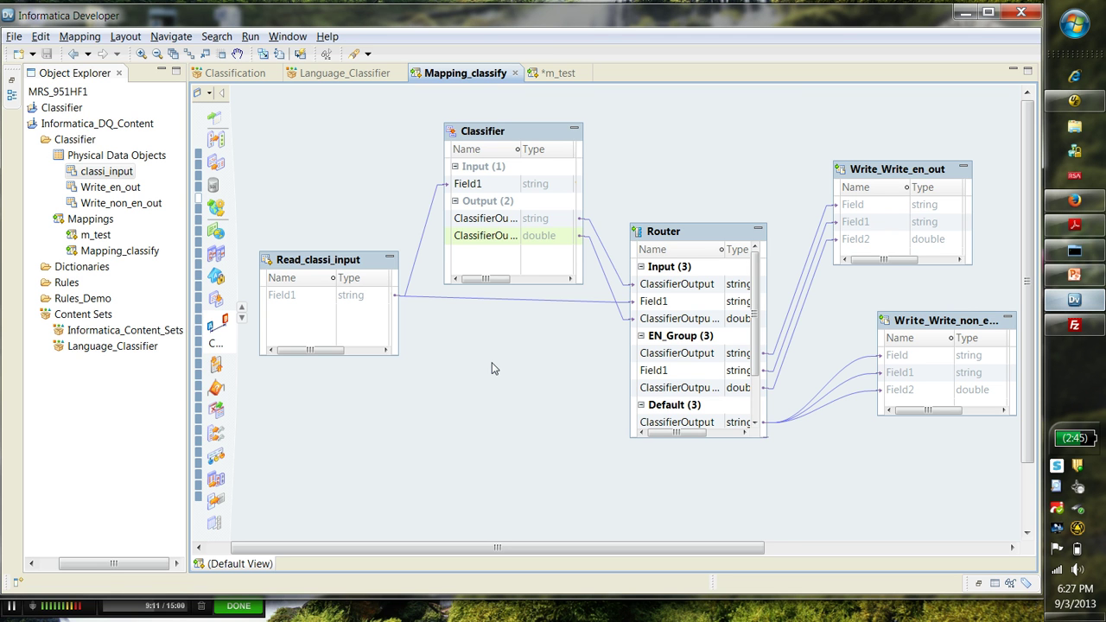
- Rearrange Mapping_classify: move Write_Write_en_out up-right and lower the non-English write target
{"action": "left_click", "coordinate": [135, 347]}
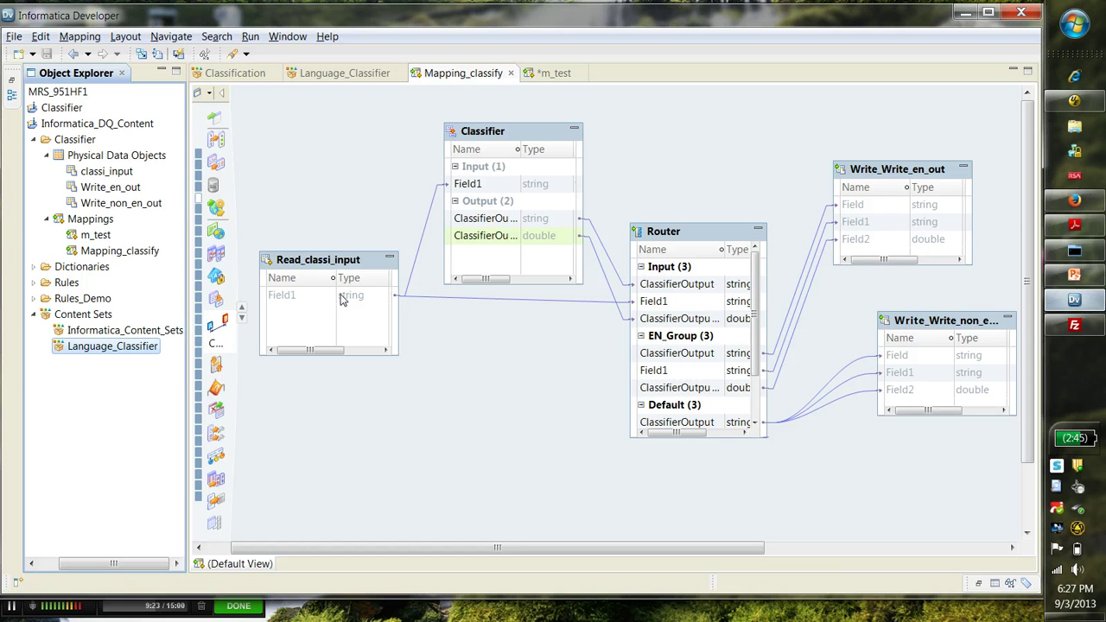
{"action": "left_click", "coordinate": [884, 194]}
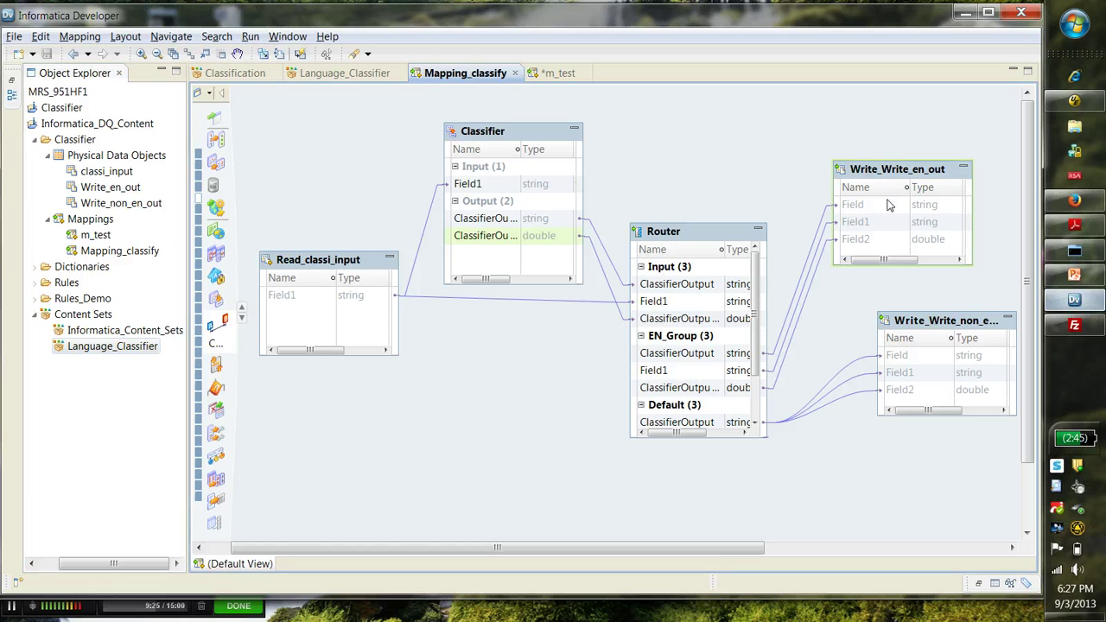
{"action": "left_click", "coordinate": [935, 324]}
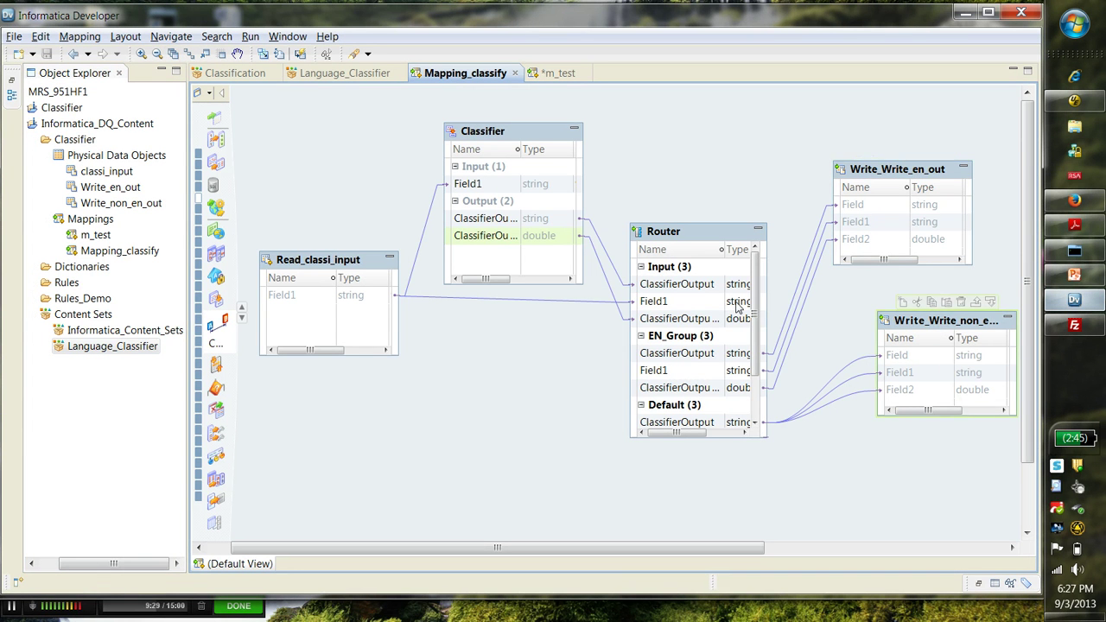
{"action": "left_click", "coordinate": [289, 298]}
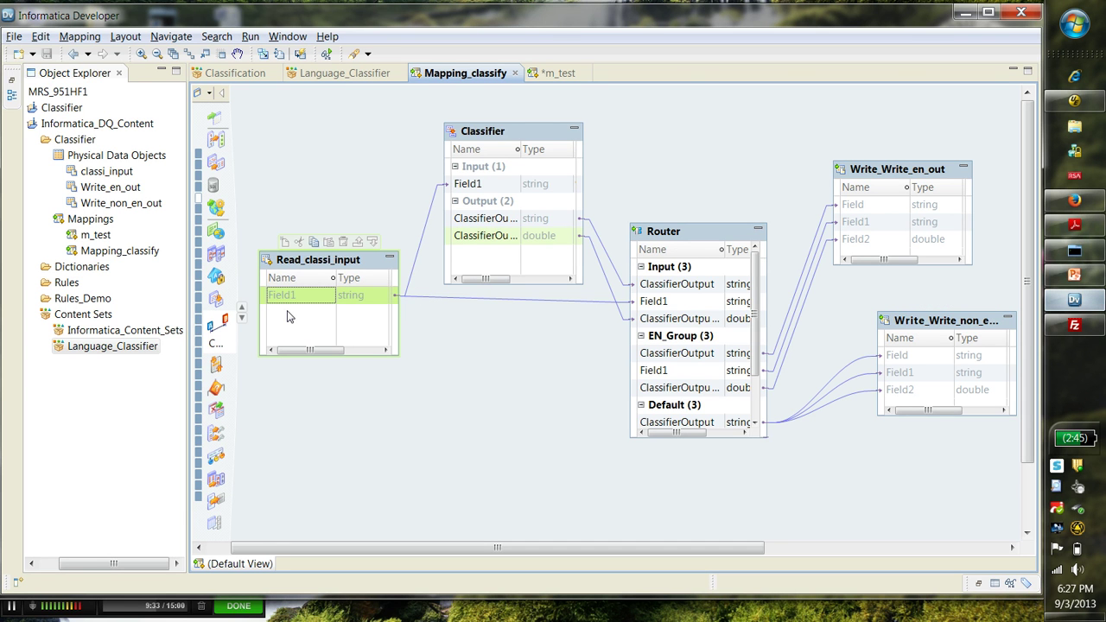
{"action": "left_click", "coordinate": [500, 135]}
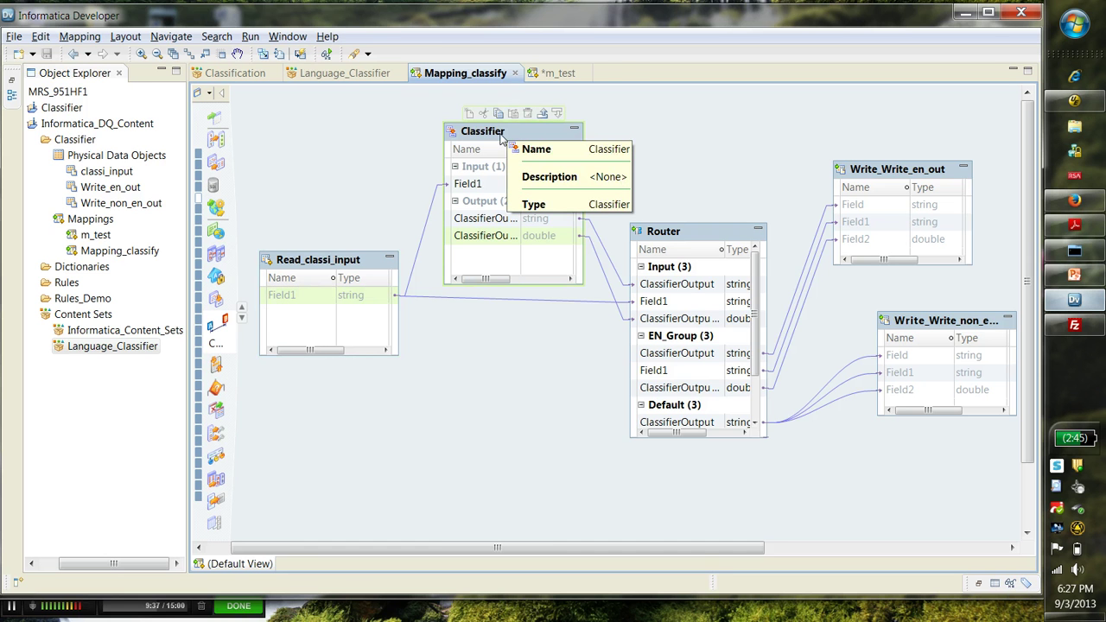
{"action": "left_click", "coordinate": [691, 292]}
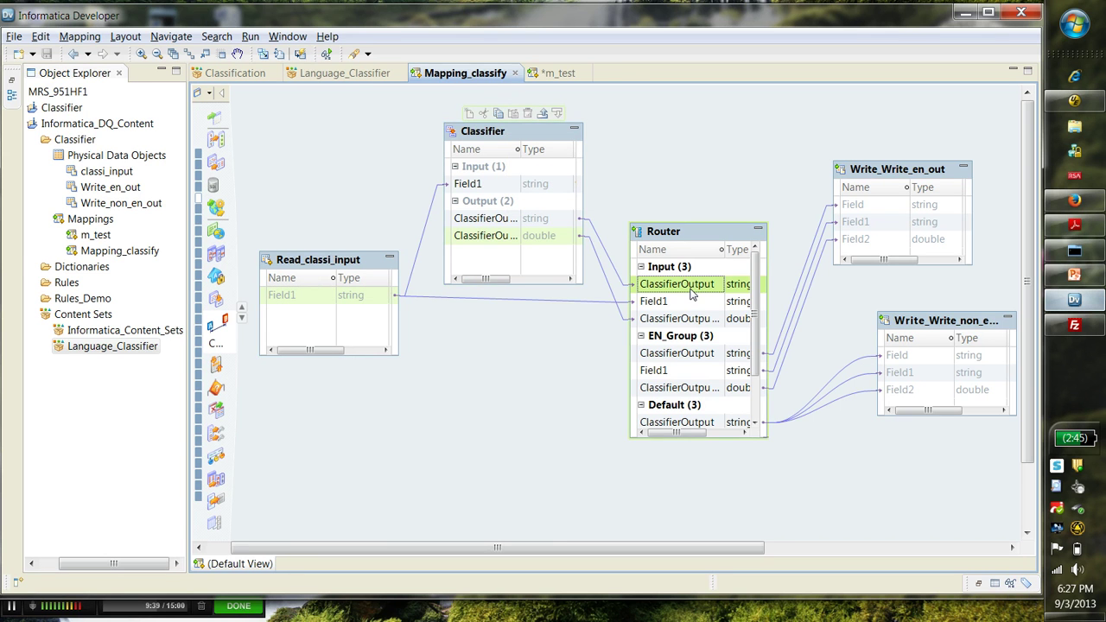
{"action": "left_click_drag", "start_coordinate": [903, 180], "coordinate": [914, 163]}
{"action": "left_click_drag", "start_coordinate": [904, 323], "coordinate": [899, 363]}
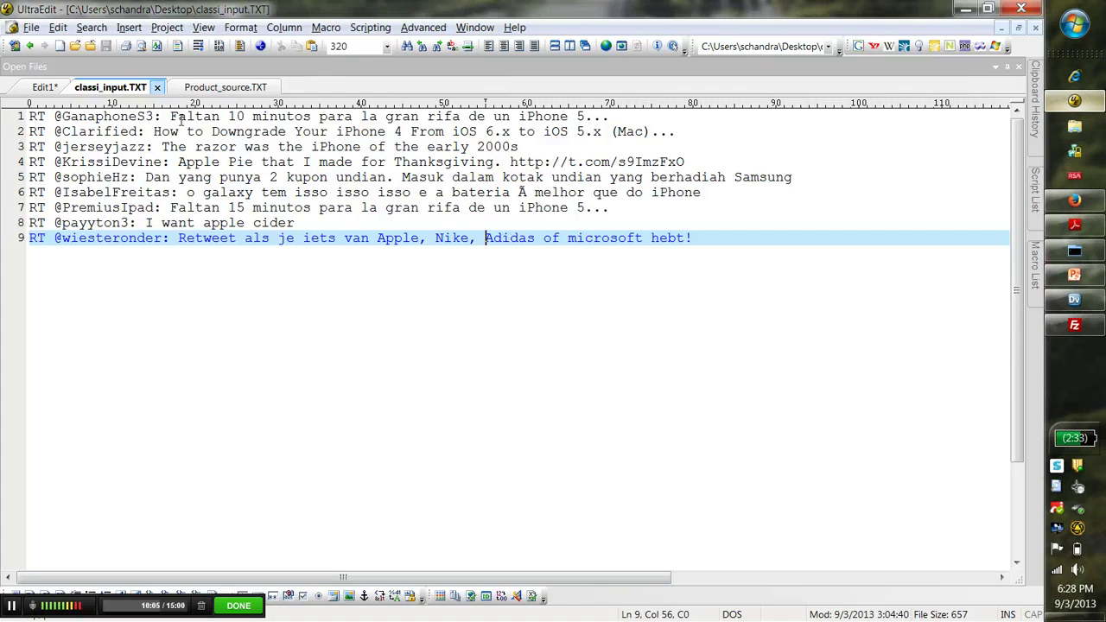
- Review the Spanish and Indonesian tweets in classi_input.TXT, then run the Mapping_classify mapping
{"action": "left_click_drag", "start_coordinate": [162, 121], "coordinate": [221, 117]}
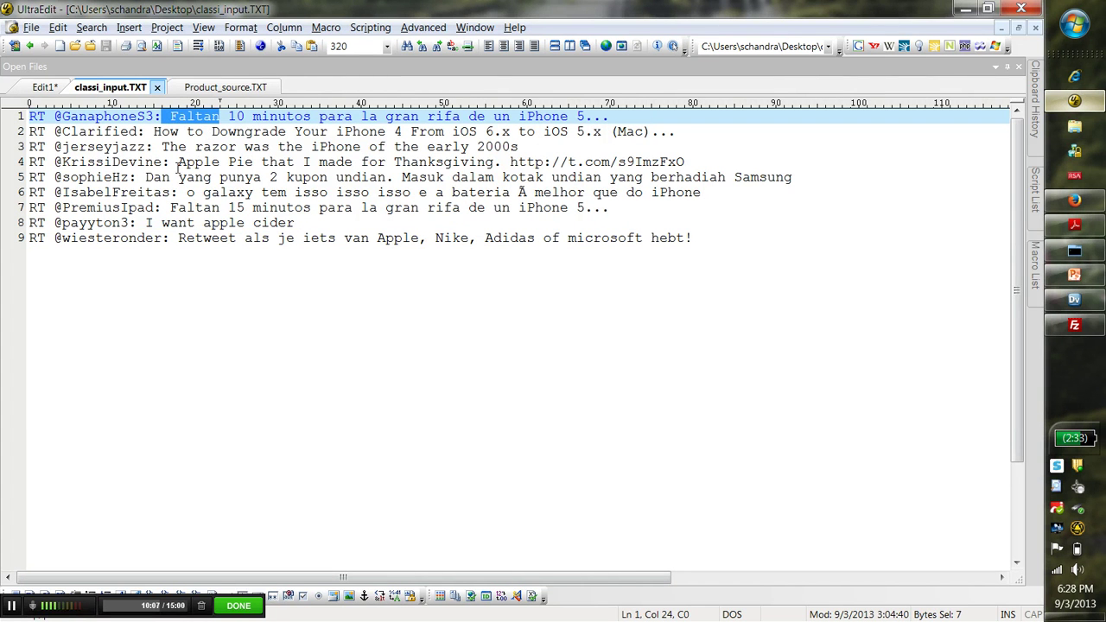
{"action": "left_click_drag", "start_coordinate": [146, 176], "coordinate": [208, 178]}
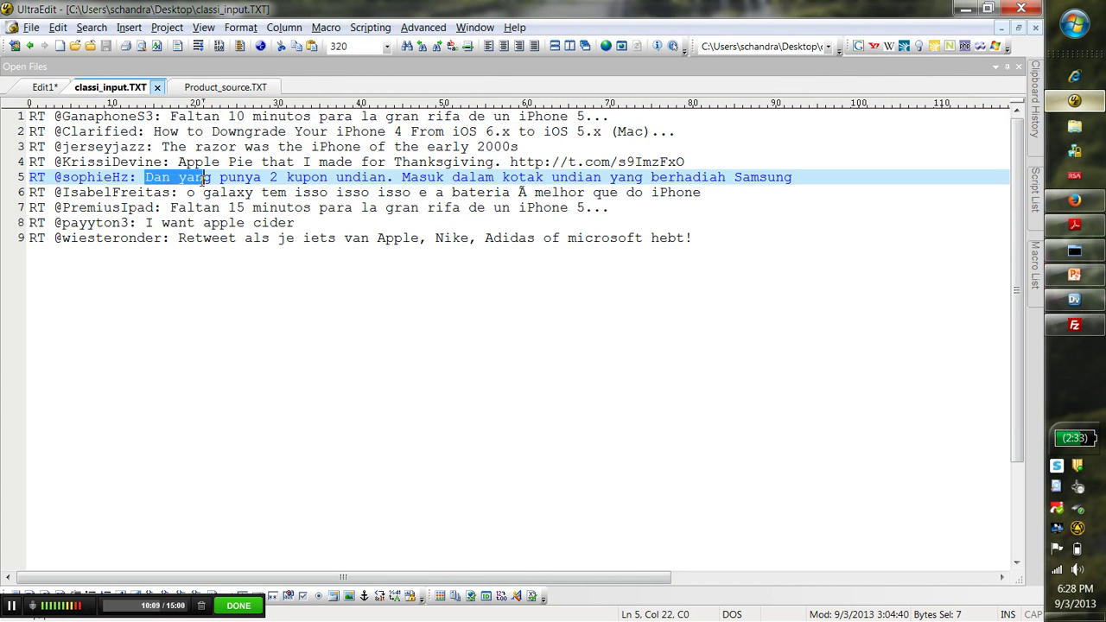
{"action": "left_click", "coordinate": [9, 608]}
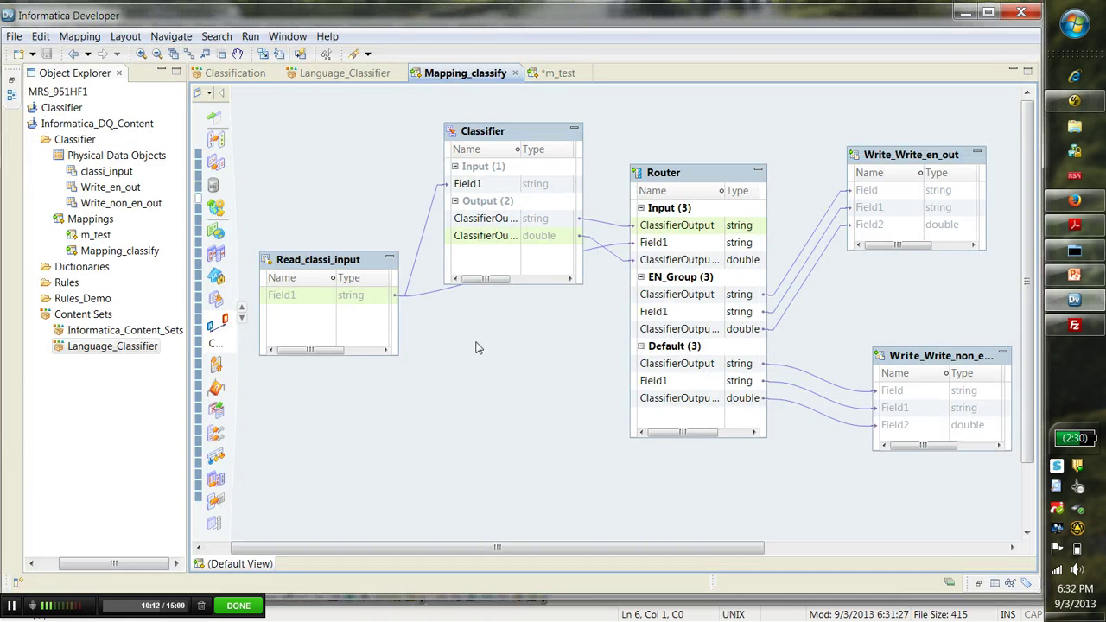
{"action": "right_click", "coordinate": [503, 334]}
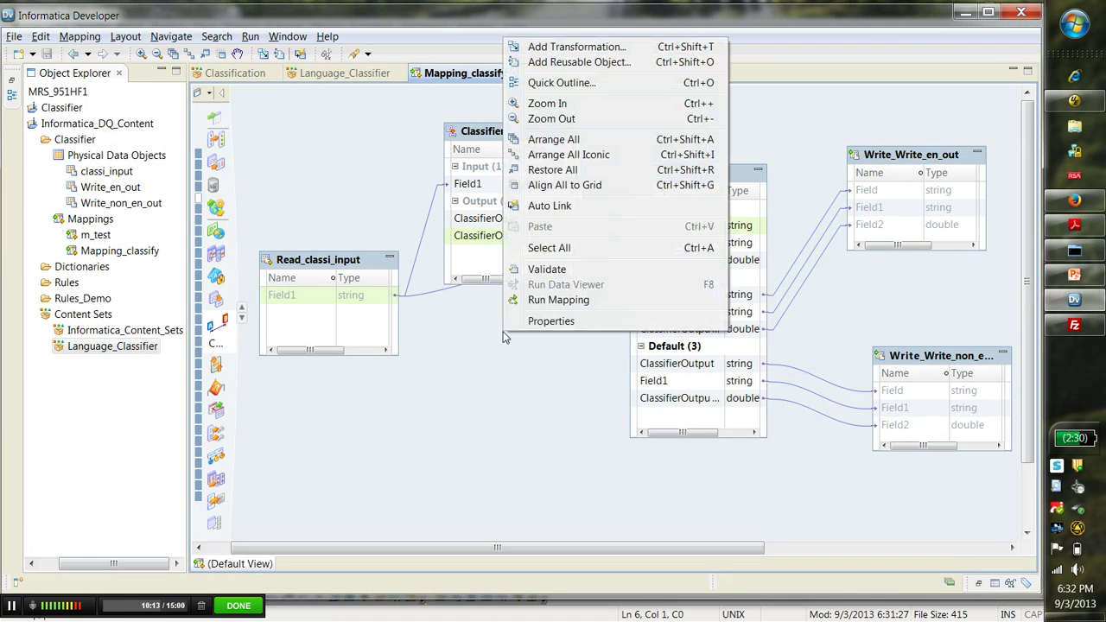
{"action": "left_click", "coordinate": [553, 300]}
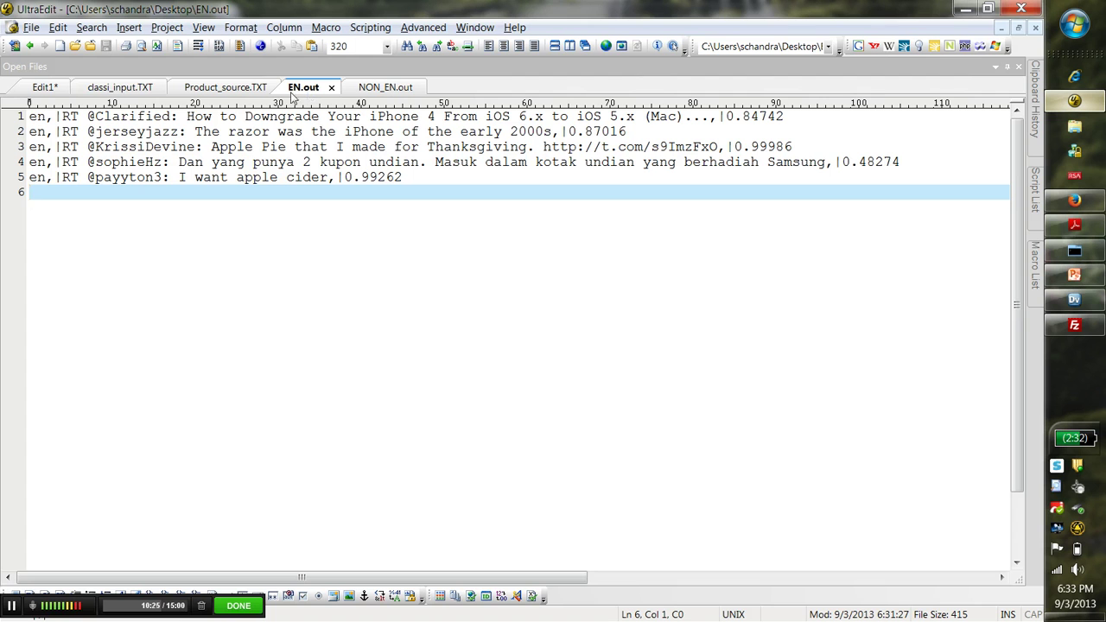
- Check the results: en with score 0.84742 in EN.out, es with 1.00000 in NON_EN.out
{"action": "left_click_drag", "start_coordinate": [46, 115], "coordinate": [511, 116]}
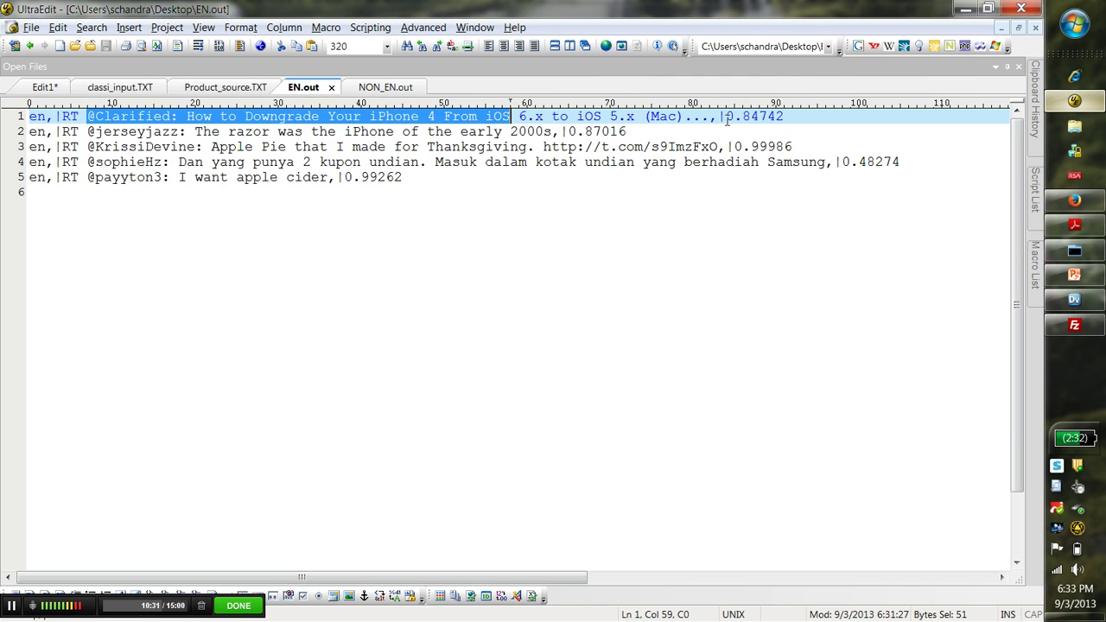
{"action": "left_click_drag", "start_coordinate": [726, 116], "coordinate": [785, 117]}
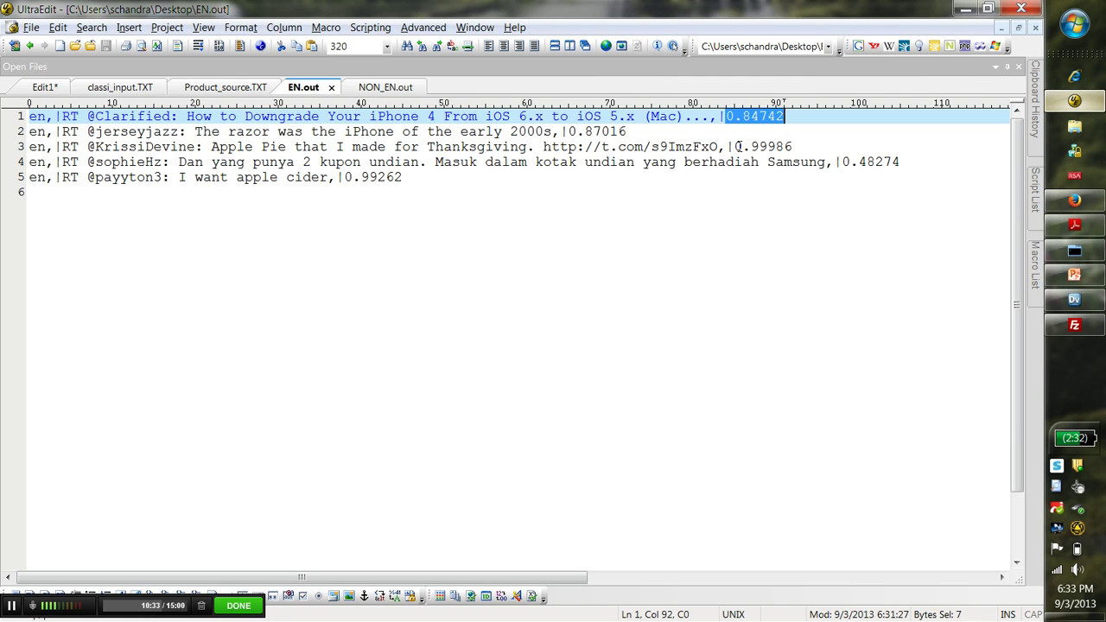
{"action": "left_click", "coordinate": [403, 88]}
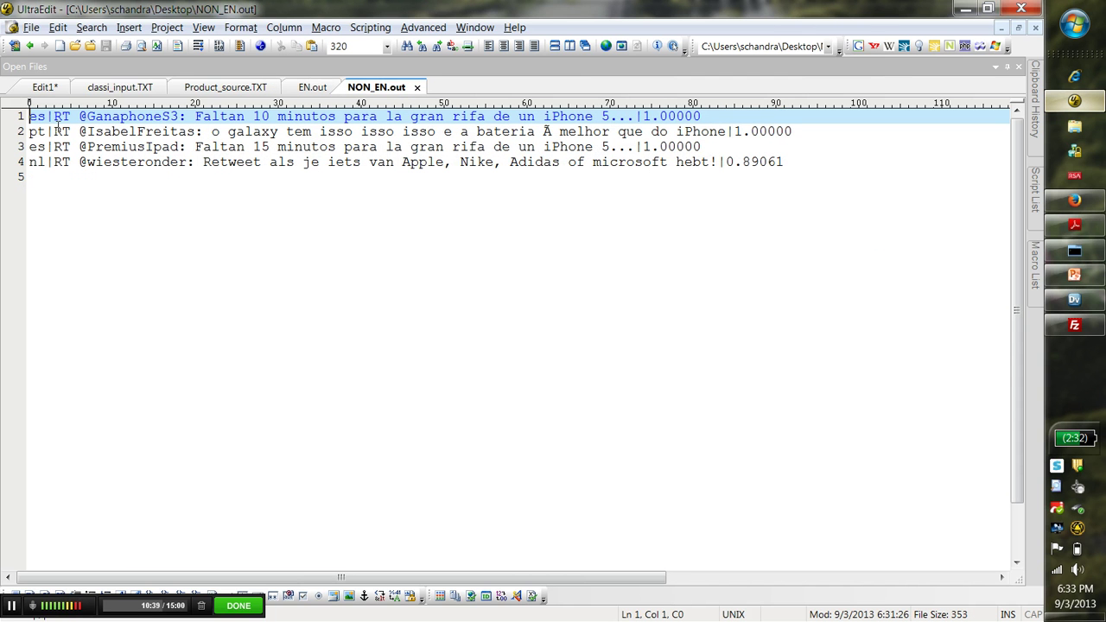
{"action": "left_click_drag", "start_coordinate": [47, 116], "coordinate": [30, 131]}
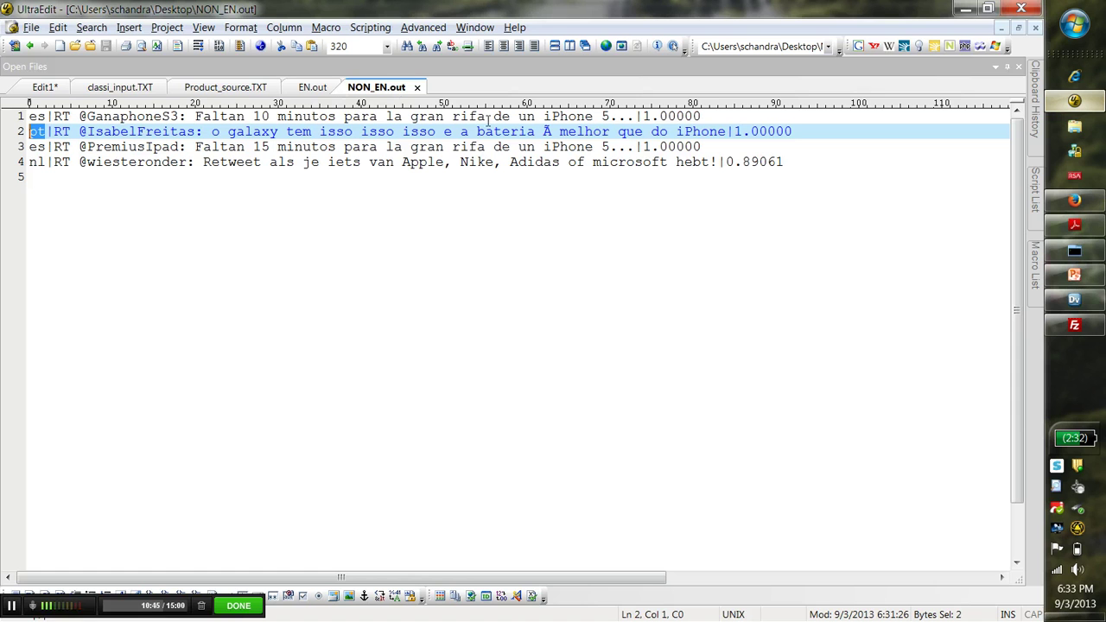
{"action": "left_click_drag", "start_coordinate": [643, 115], "coordinate": [701, 115]}
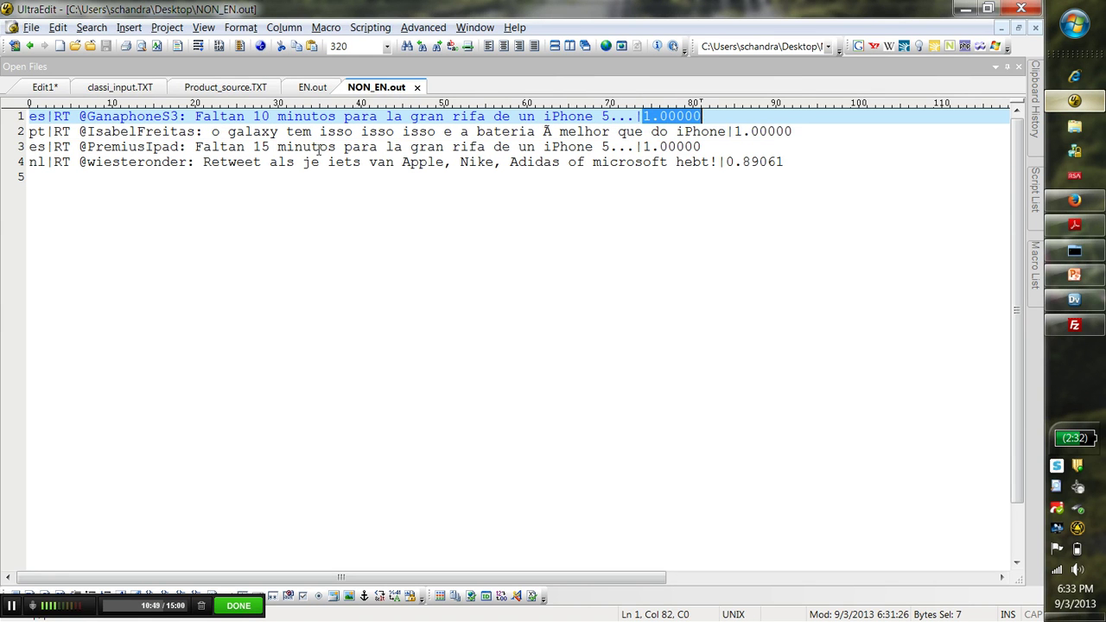
{"action": "left_click", "coordinate": [12, 606]}
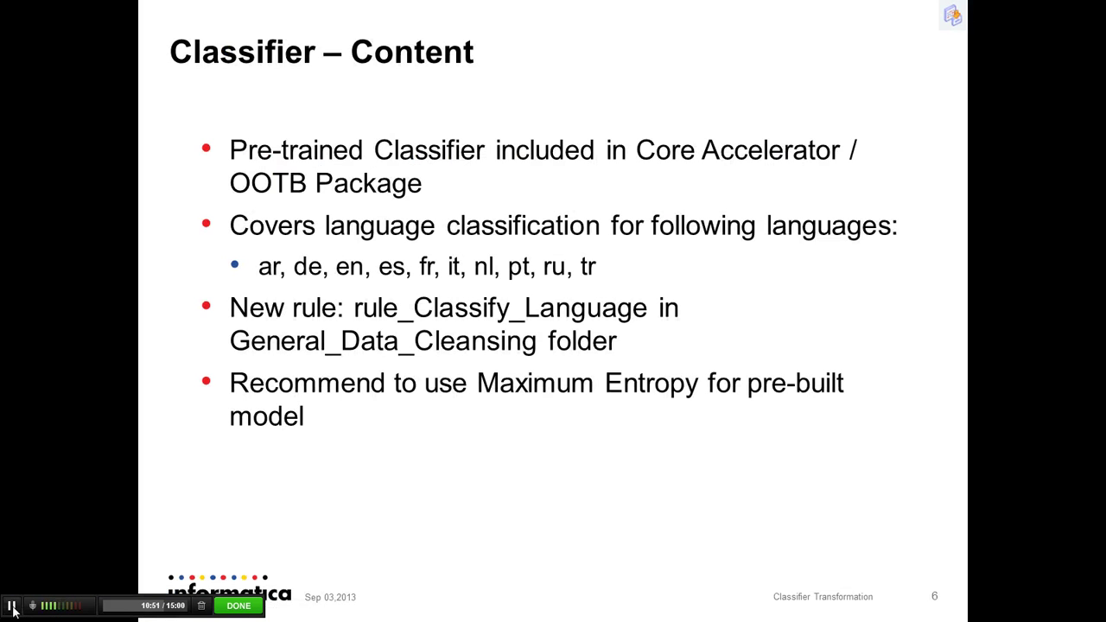